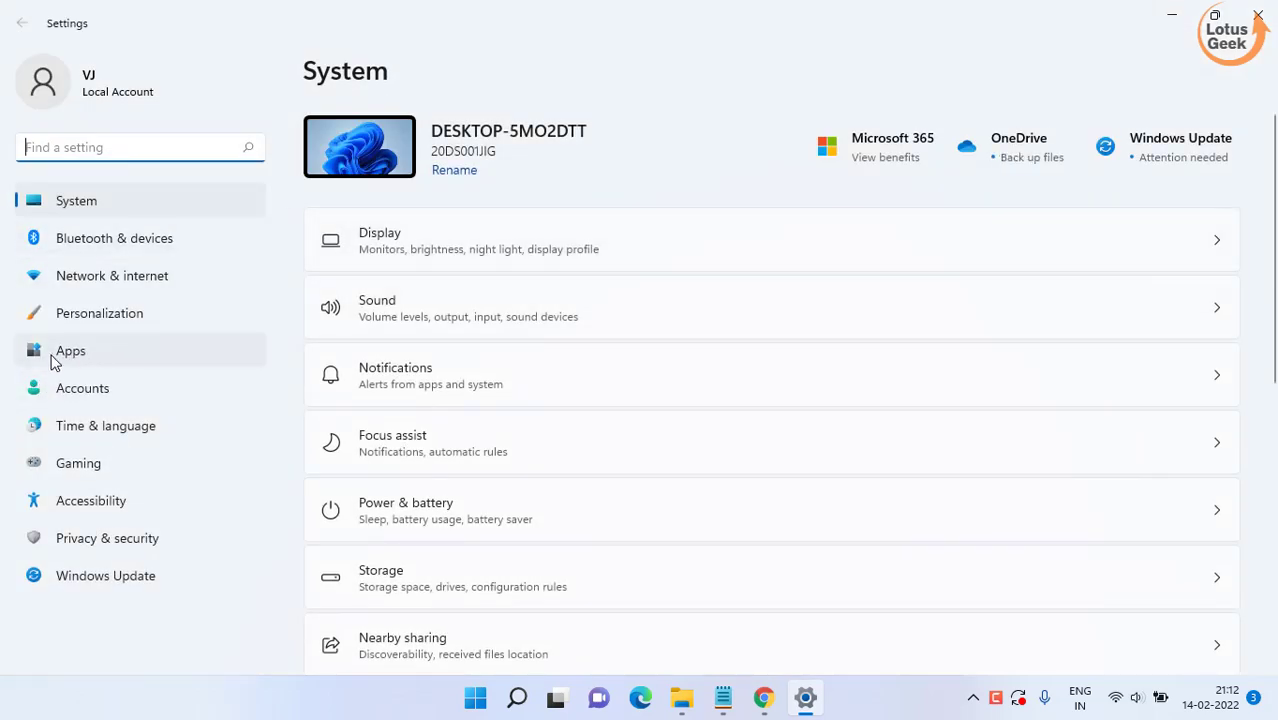
- Browse Apps > Default apps down to Reset all default apps, then close Settings
left_click(53, 361)
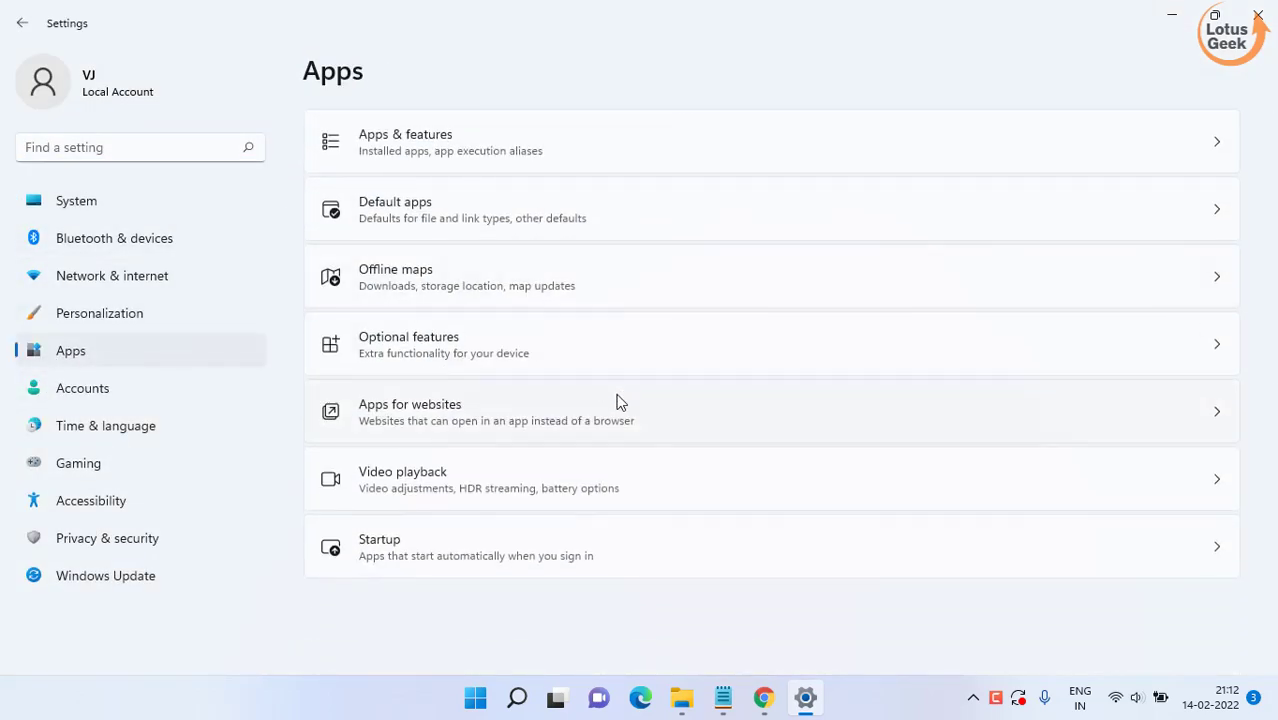
left_click(533, 220)
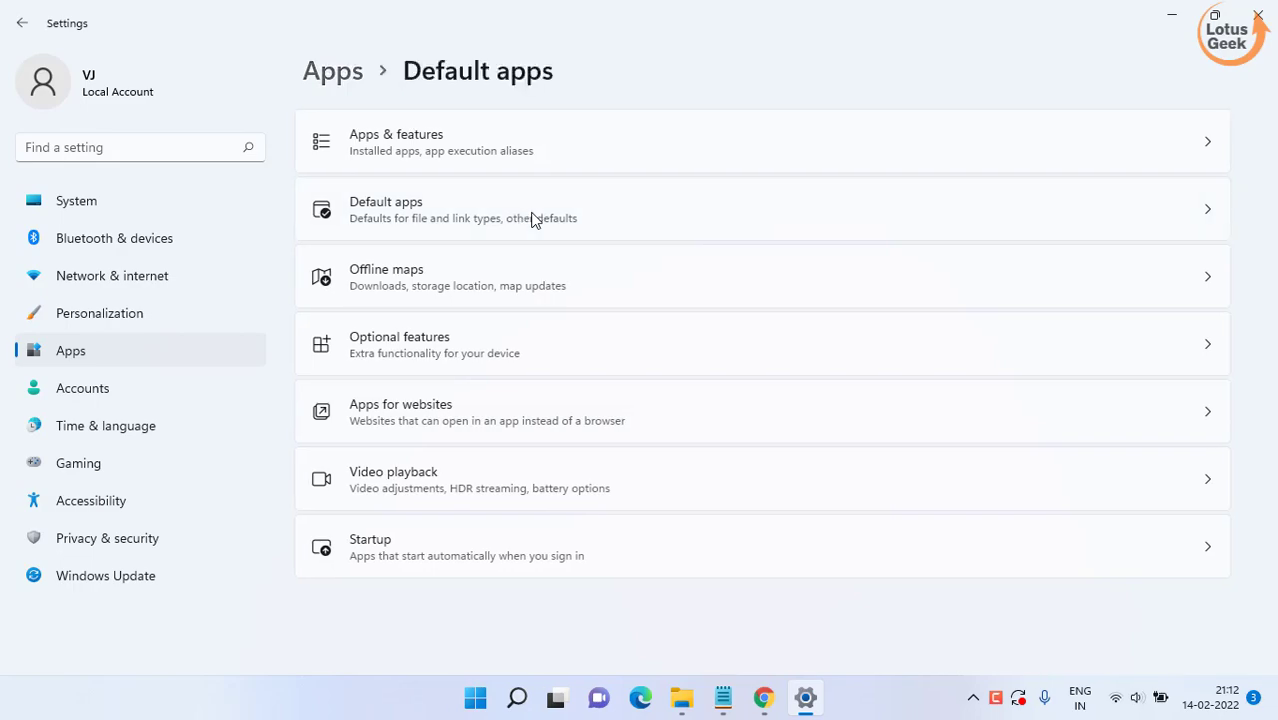
scroll(619, 354, "down", 5)
scroll(619, 354, "down", 20)
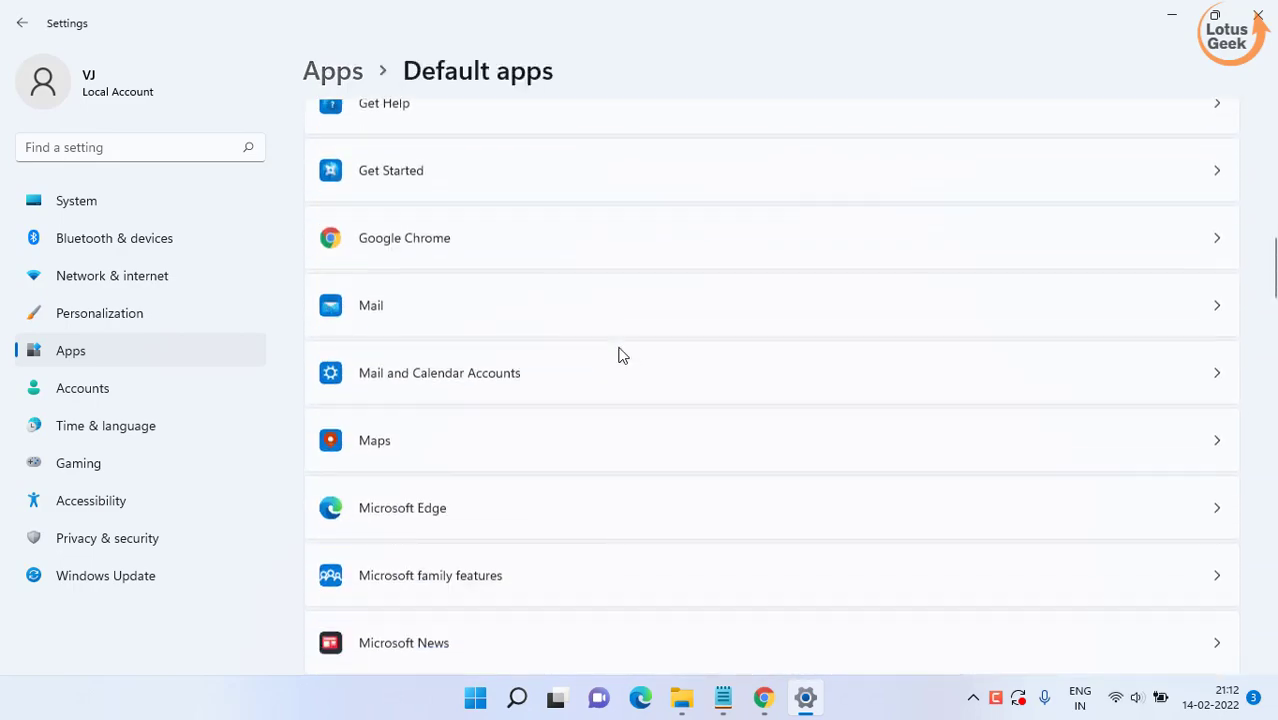
scroll(619, 354, "down", 15)
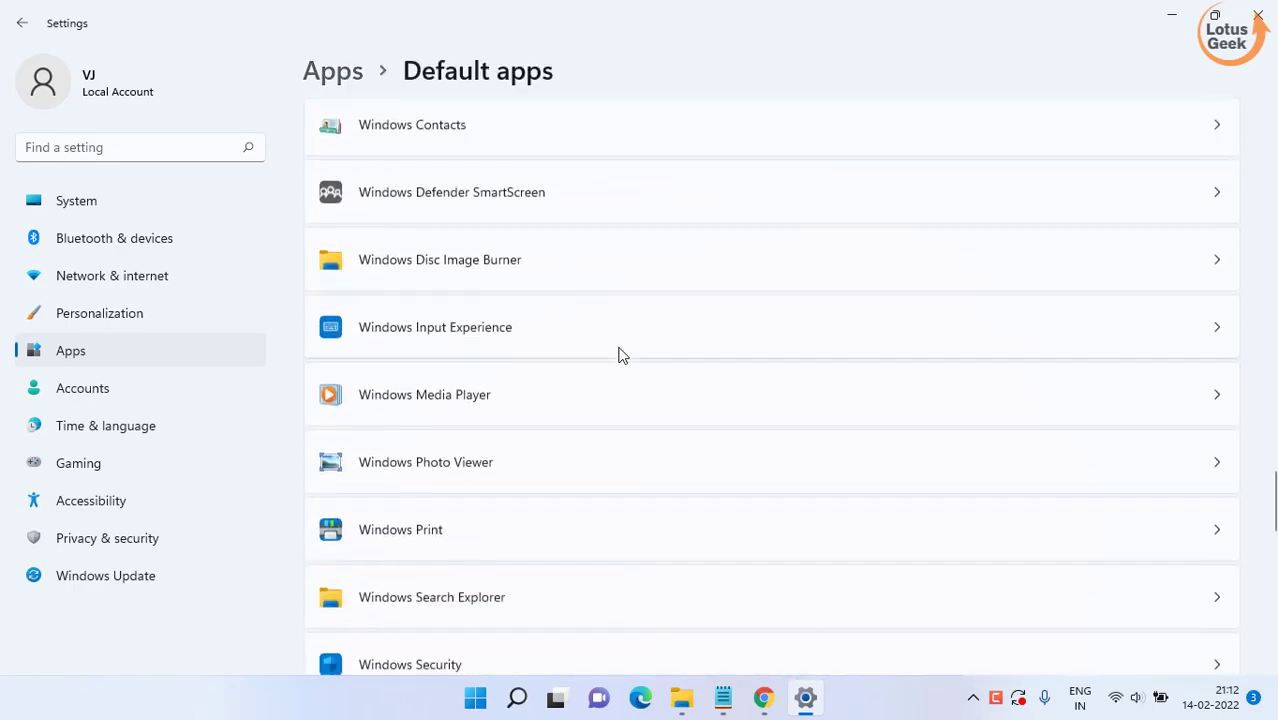
scroll(619, 354, "down", 2)
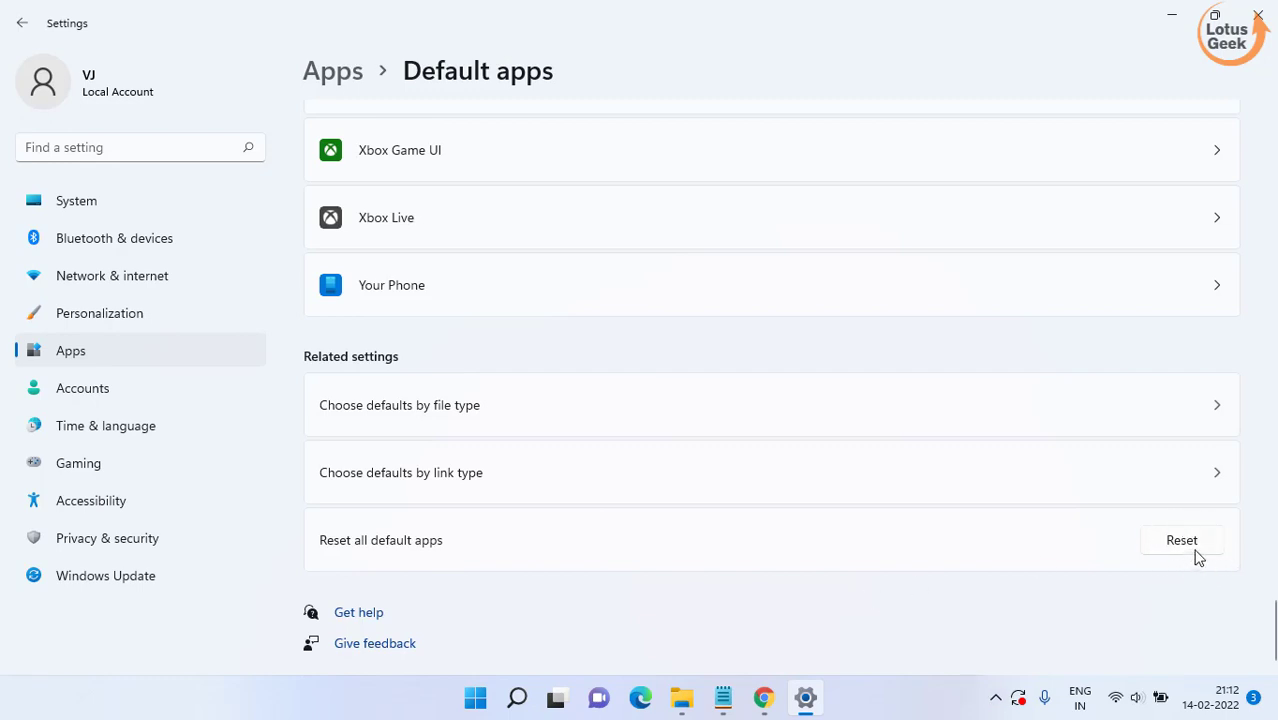
left_click(1268, 8)
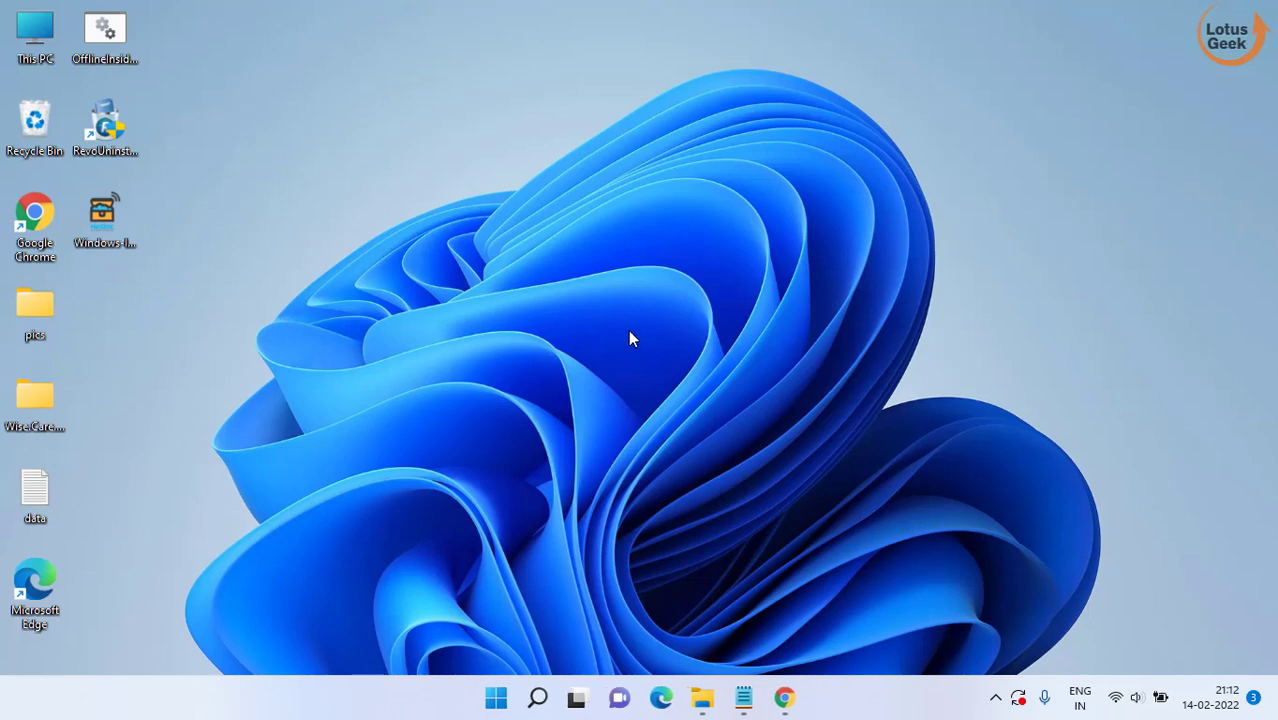
- Search 'powershell' from Start and launch Windows PowerShell as Administrator
left_click(494, 699)
type("powershell")
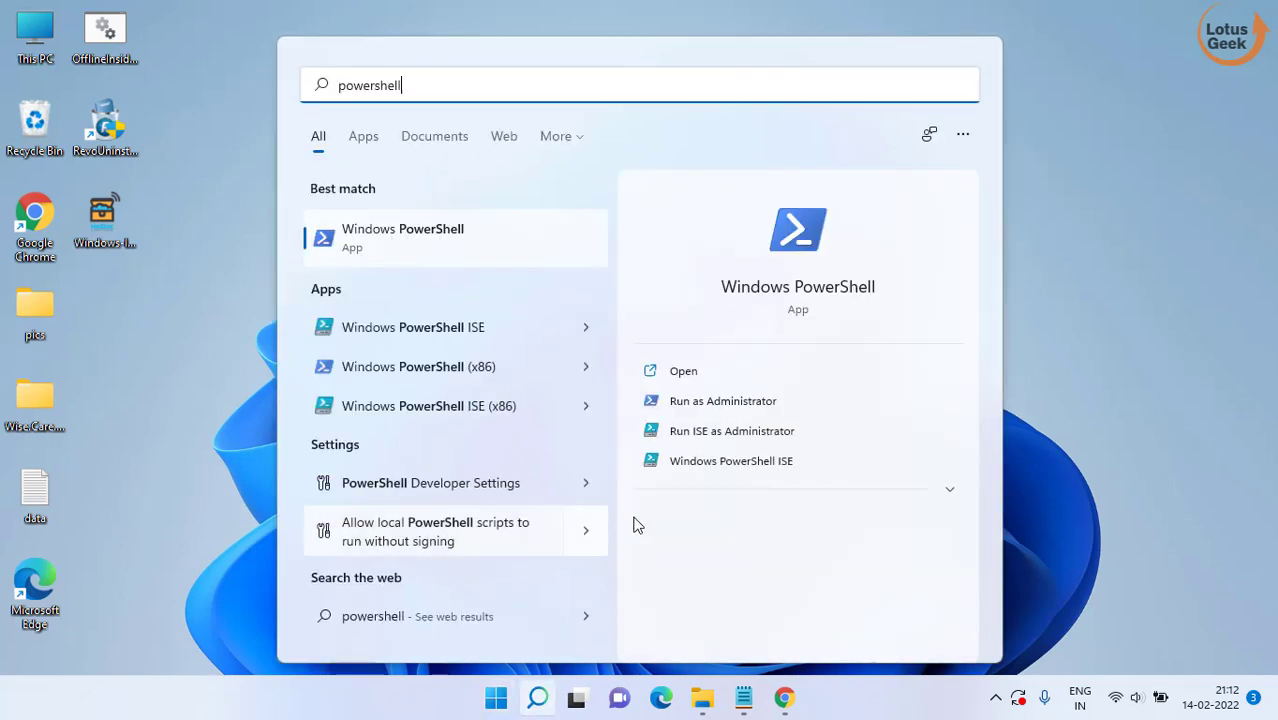
left_click(745, 403)
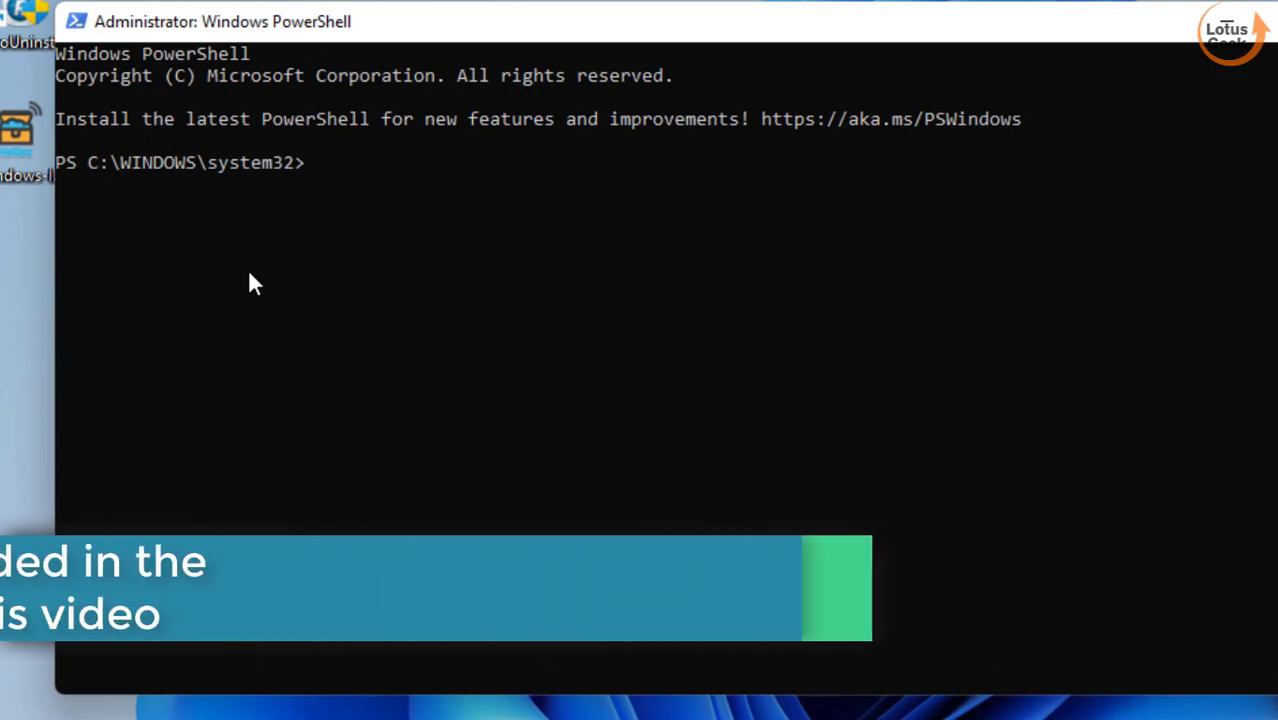
- Paste and run Get-AppxPackage -AllUsers | Foreach Add-AppxPackage, then close PowerShell when done
right_click(250, 277)
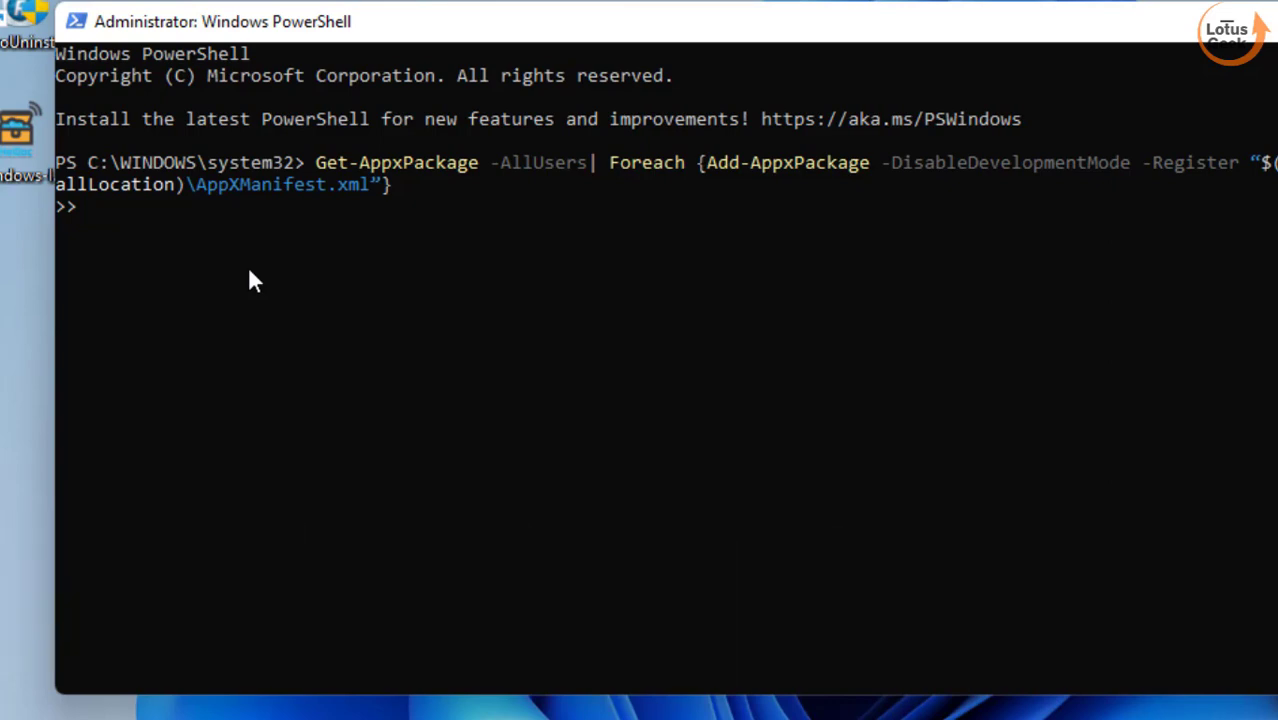
key("Return")
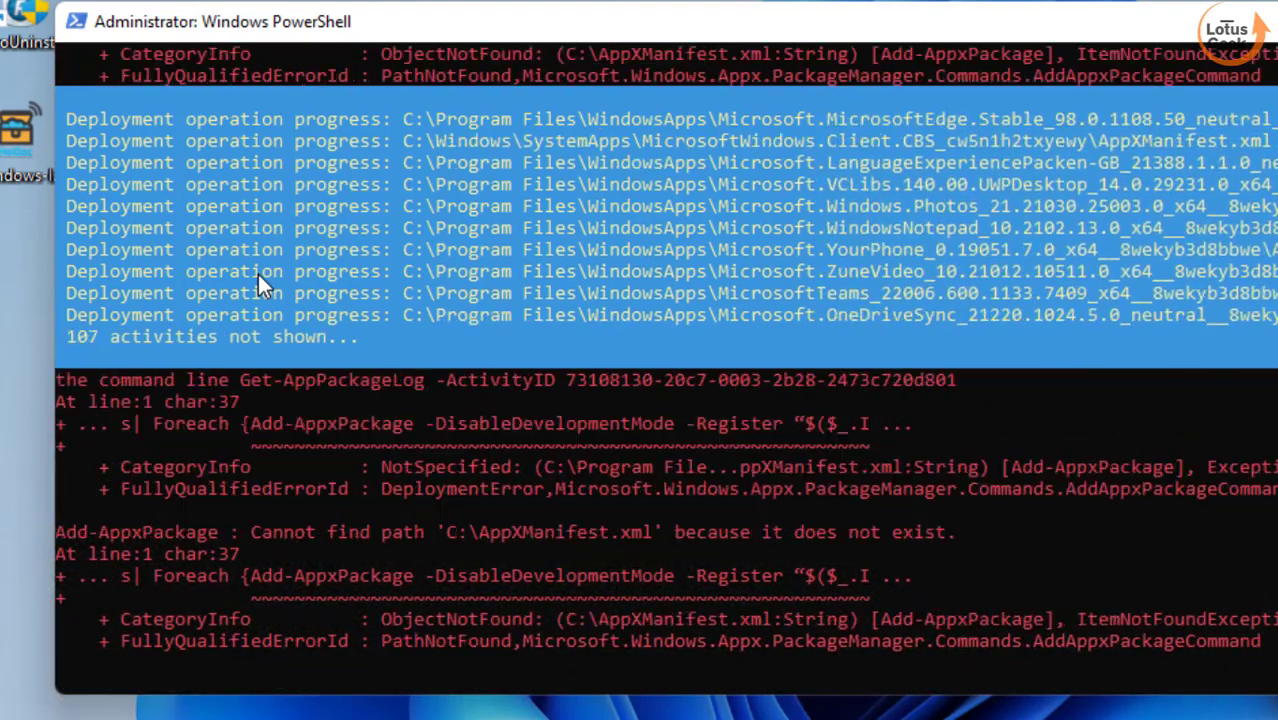
key("Return")
key("Return")
key("Return")
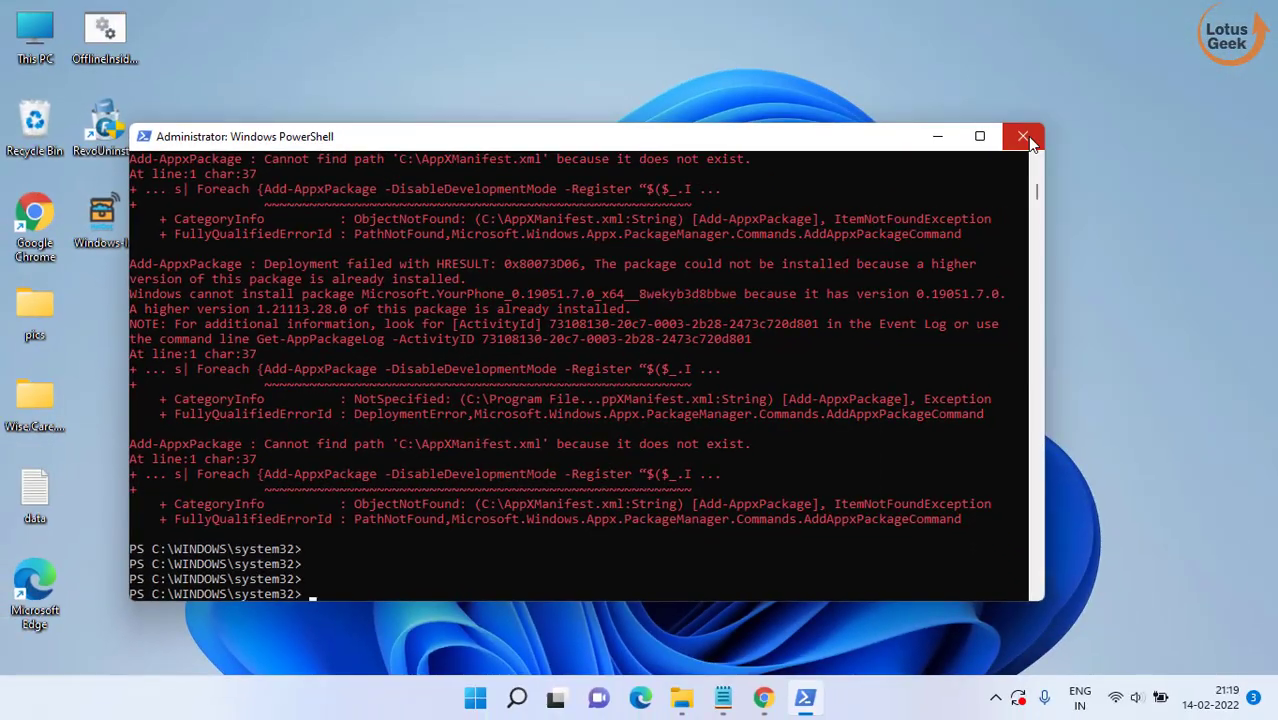
left_click(1018, 128)
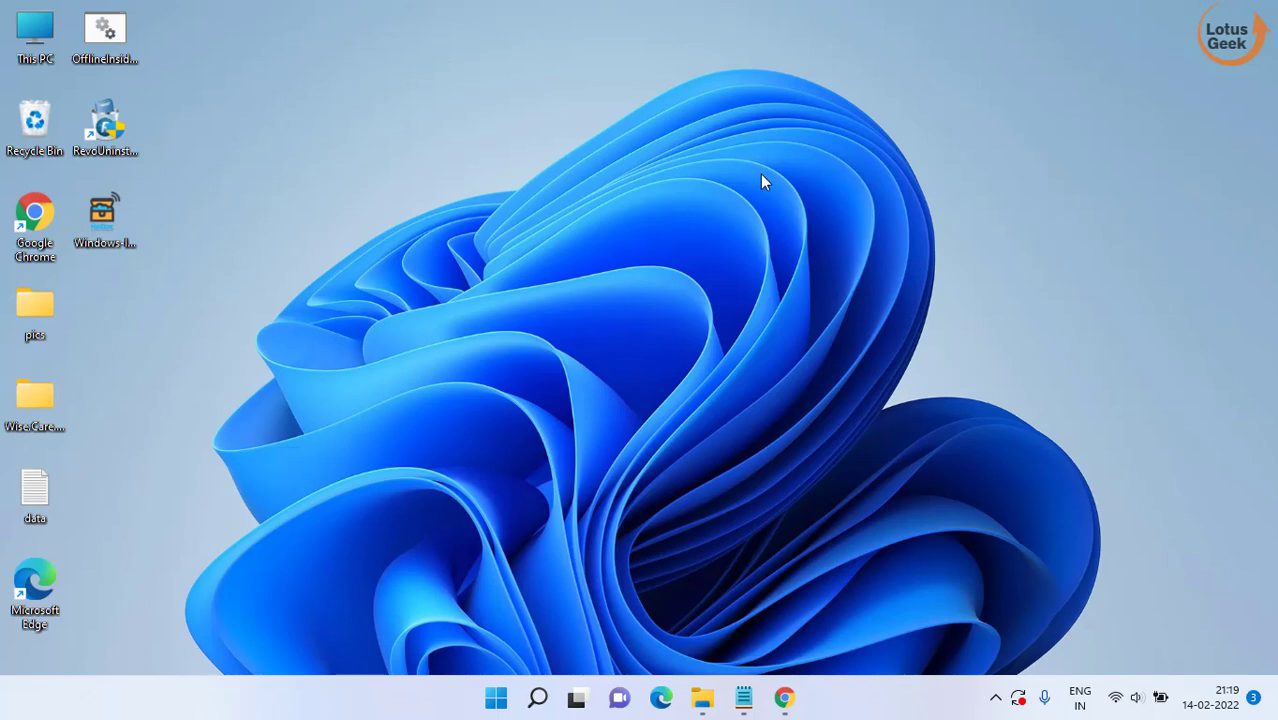
- Search 'cmd' from Start and launch Command Prompt as Administrator
left_click(495, 698)
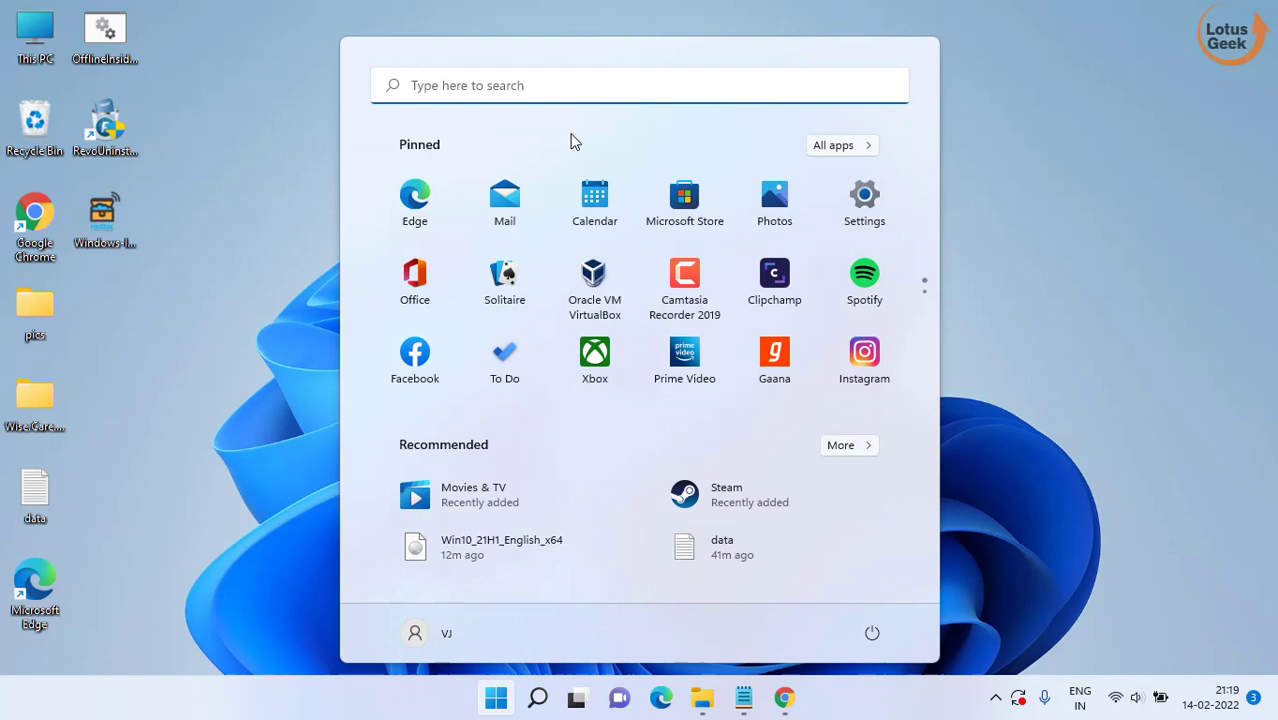
type("run")
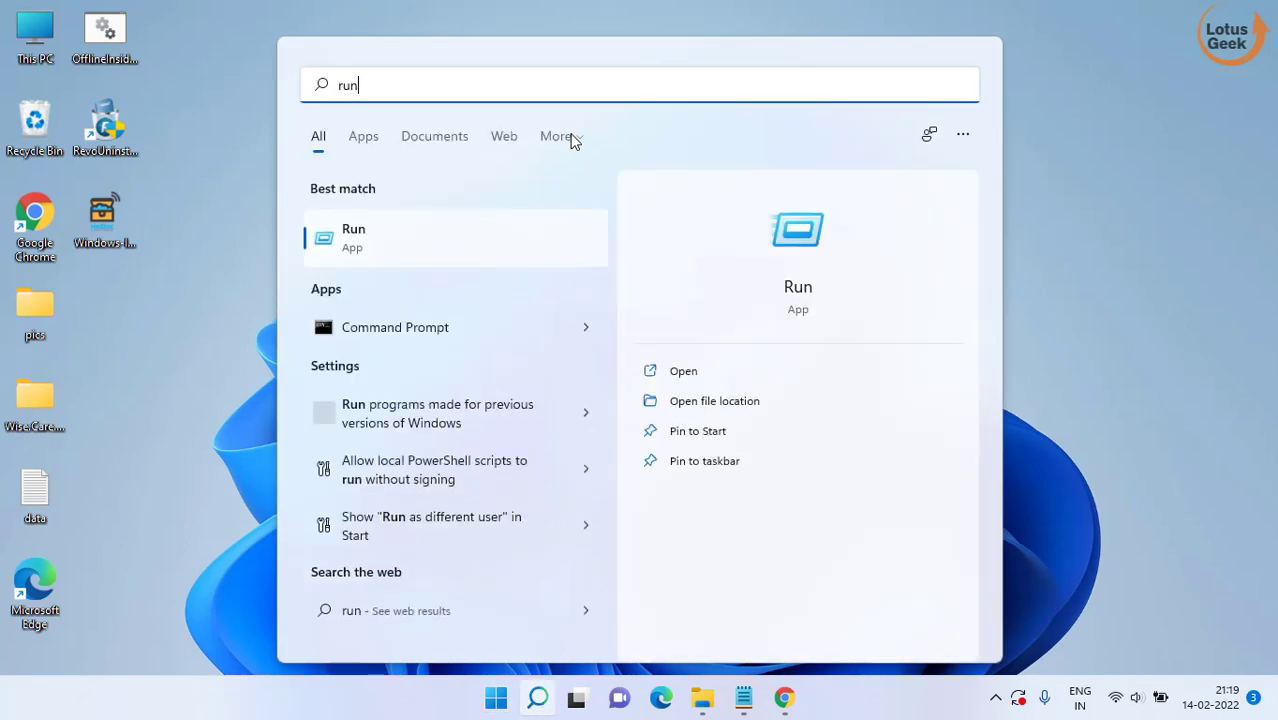
key("BackSpace")
key("BackSpace")
key("BackSpace")
type("cmd")
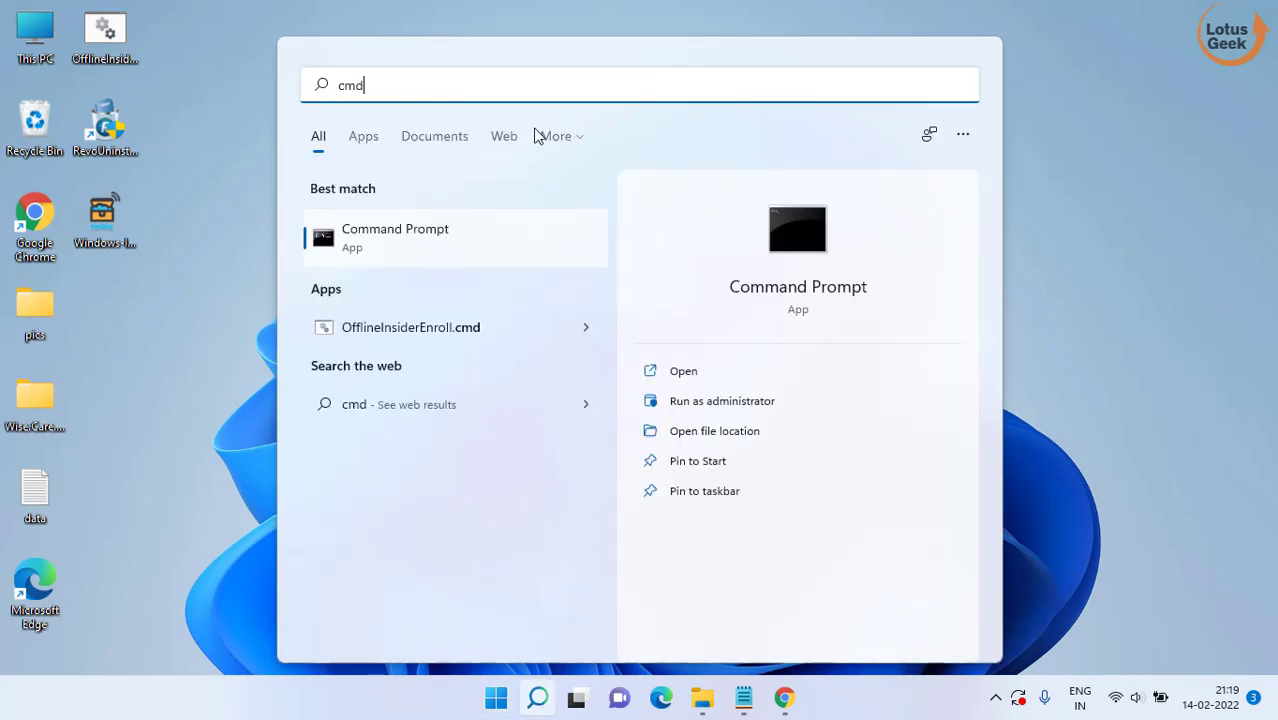
left_click(724, 402)
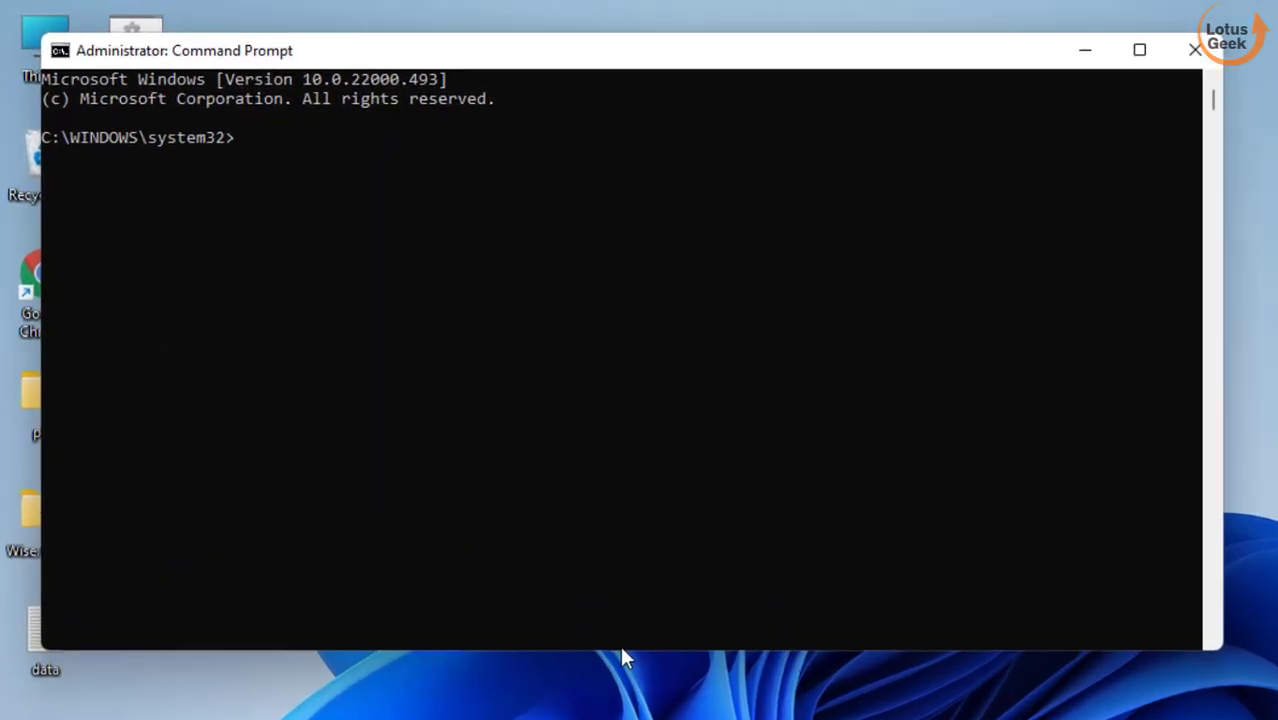
- Run sfc /scannow to begin the system file scan
type("sfc")
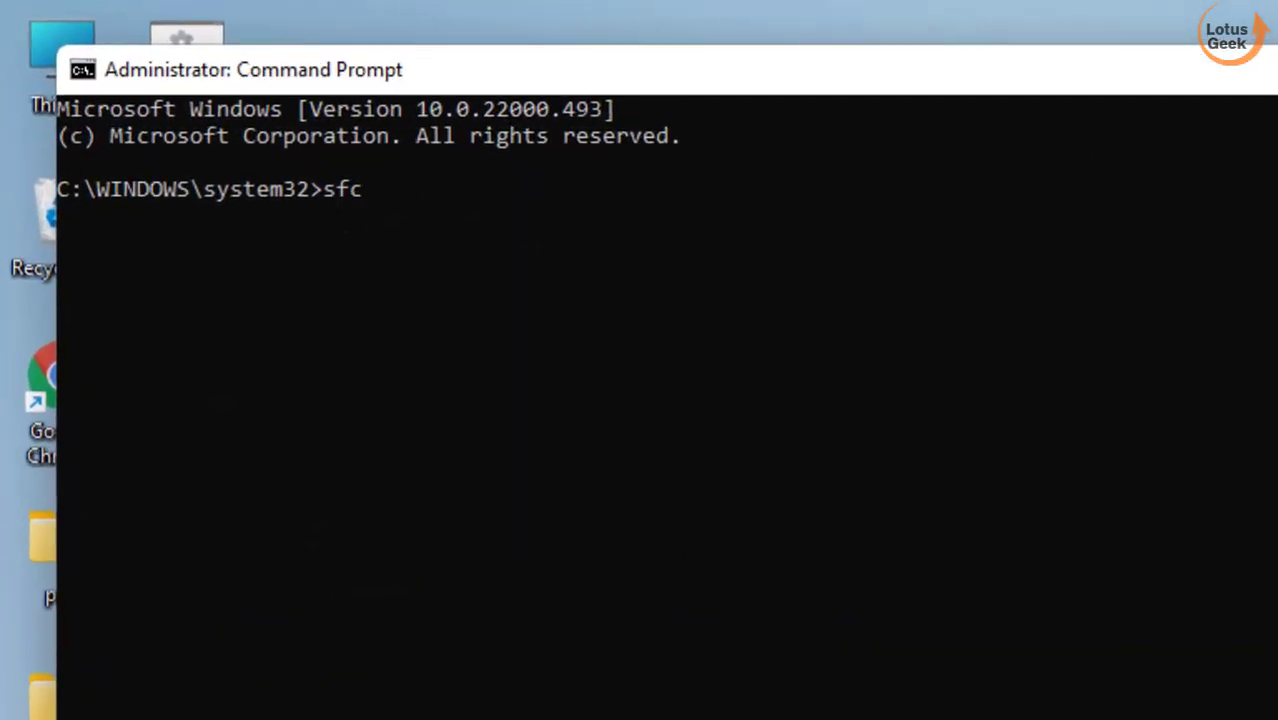
type(" /scannow")
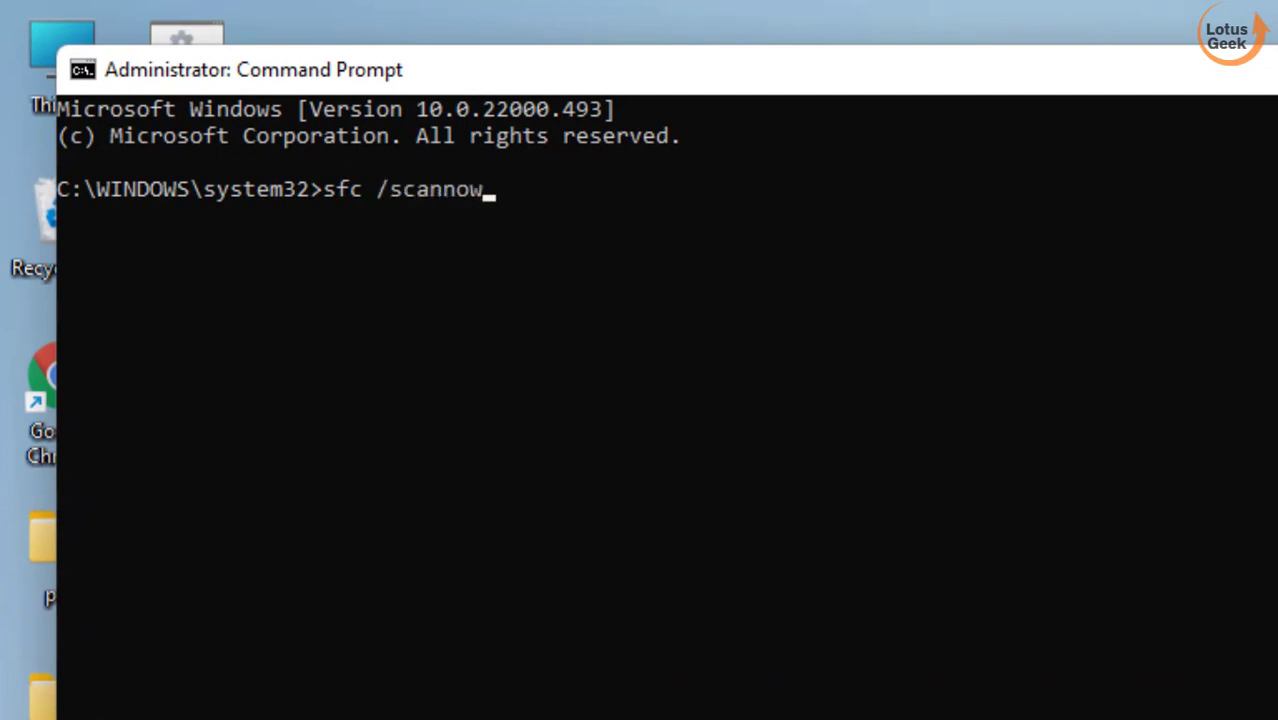
key("Return")
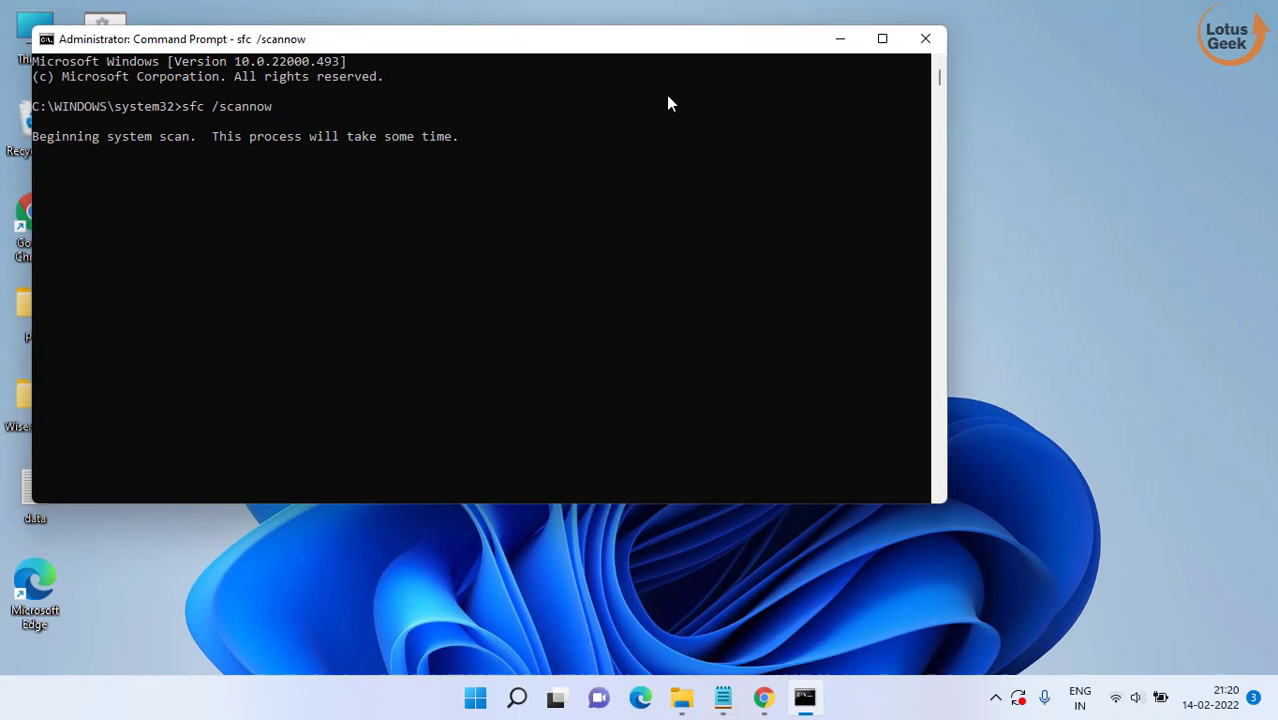
- Open a second admin Command Prompt and run dism /online /cleanup-image /restorehealth
left_click(484, 698)
type("cmd")
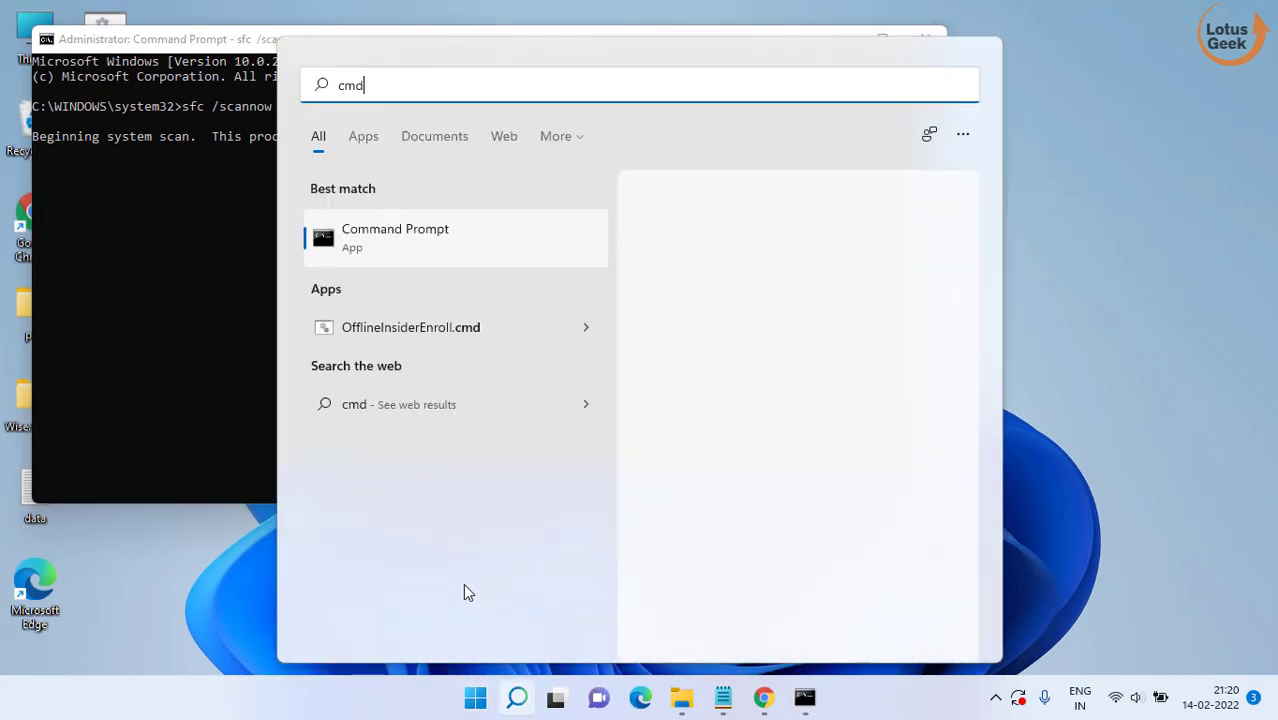
left_click(726, 400)
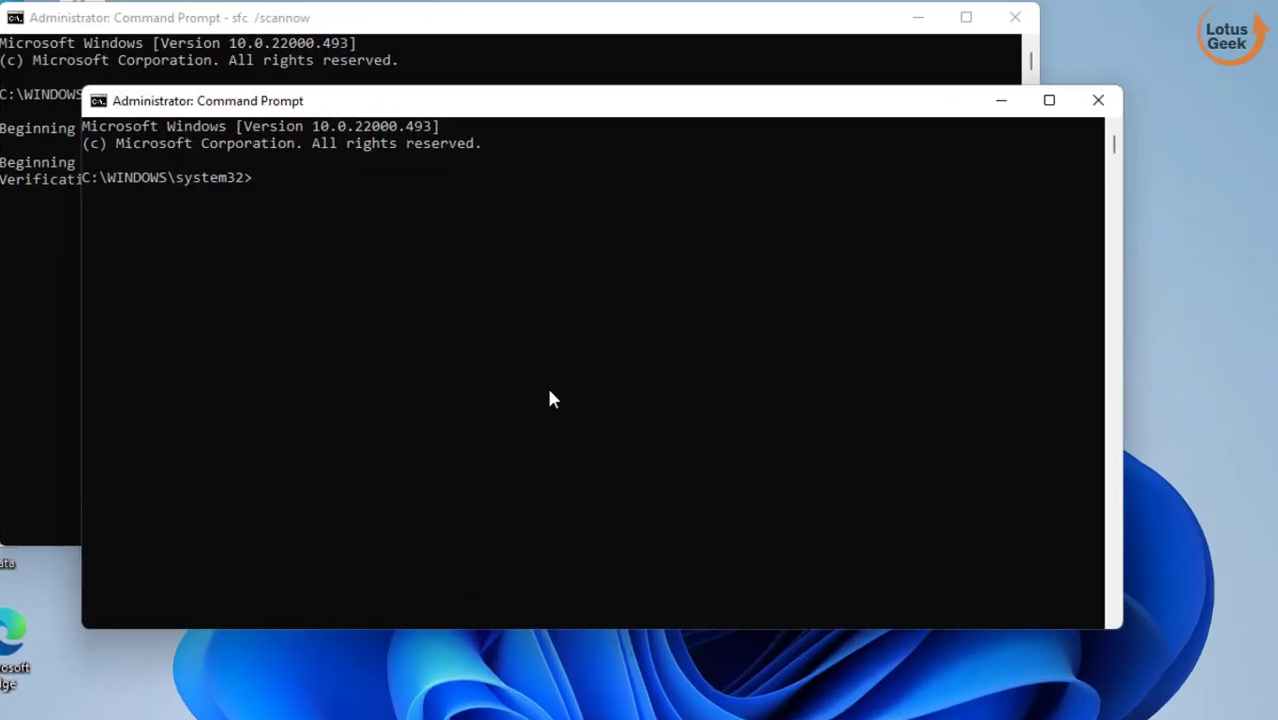
type("dism /oml")
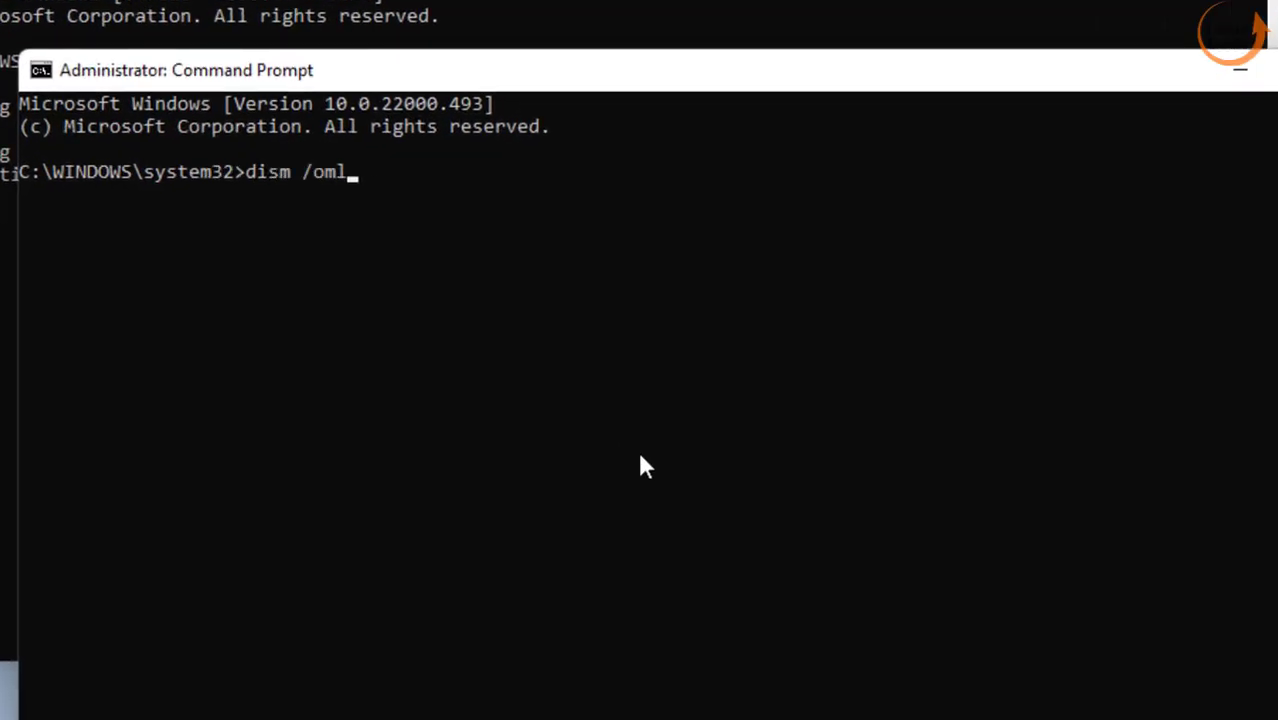
type("i")
key("BackSpace")
key("BackSpace")
type("line /clean")
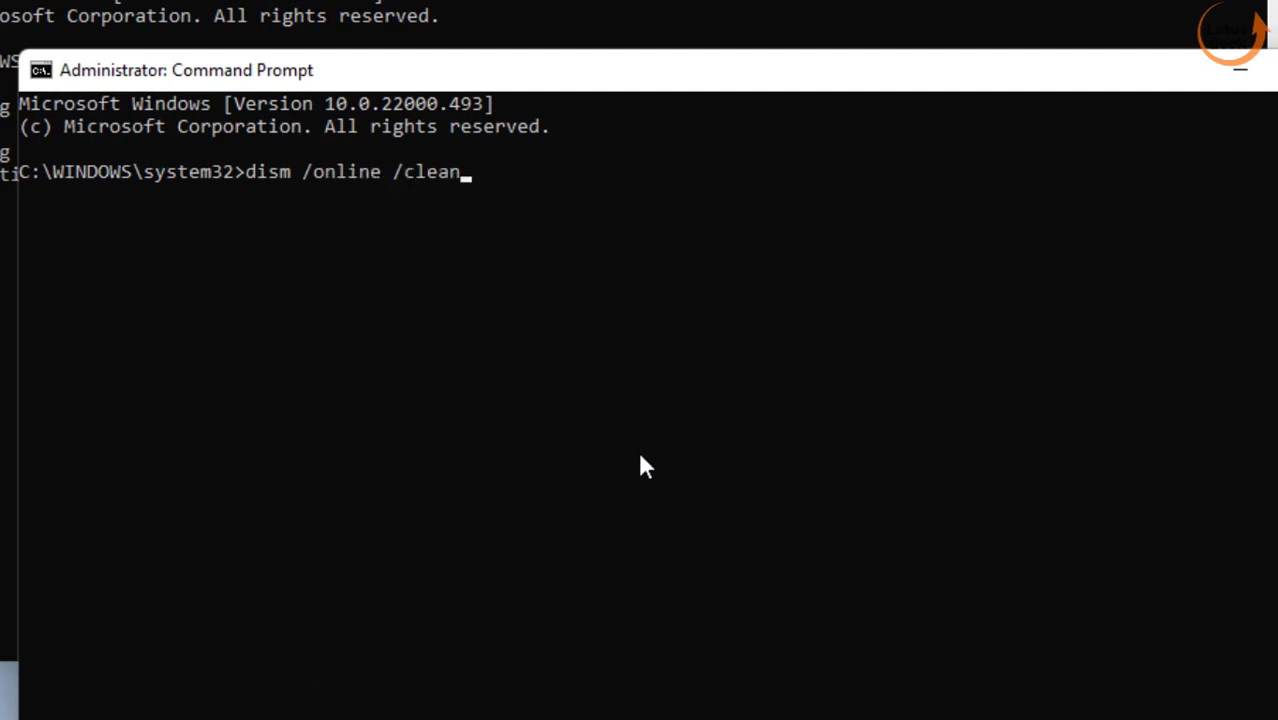
type("up-image")
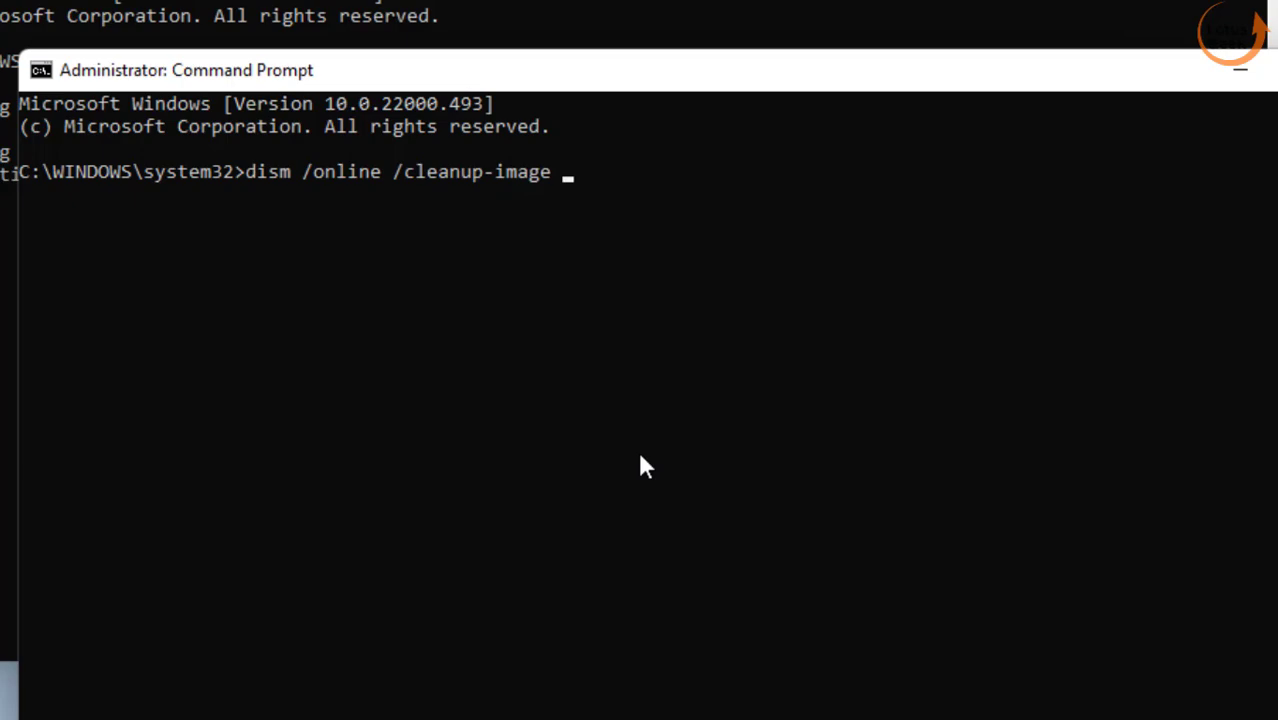
type(" /restore")
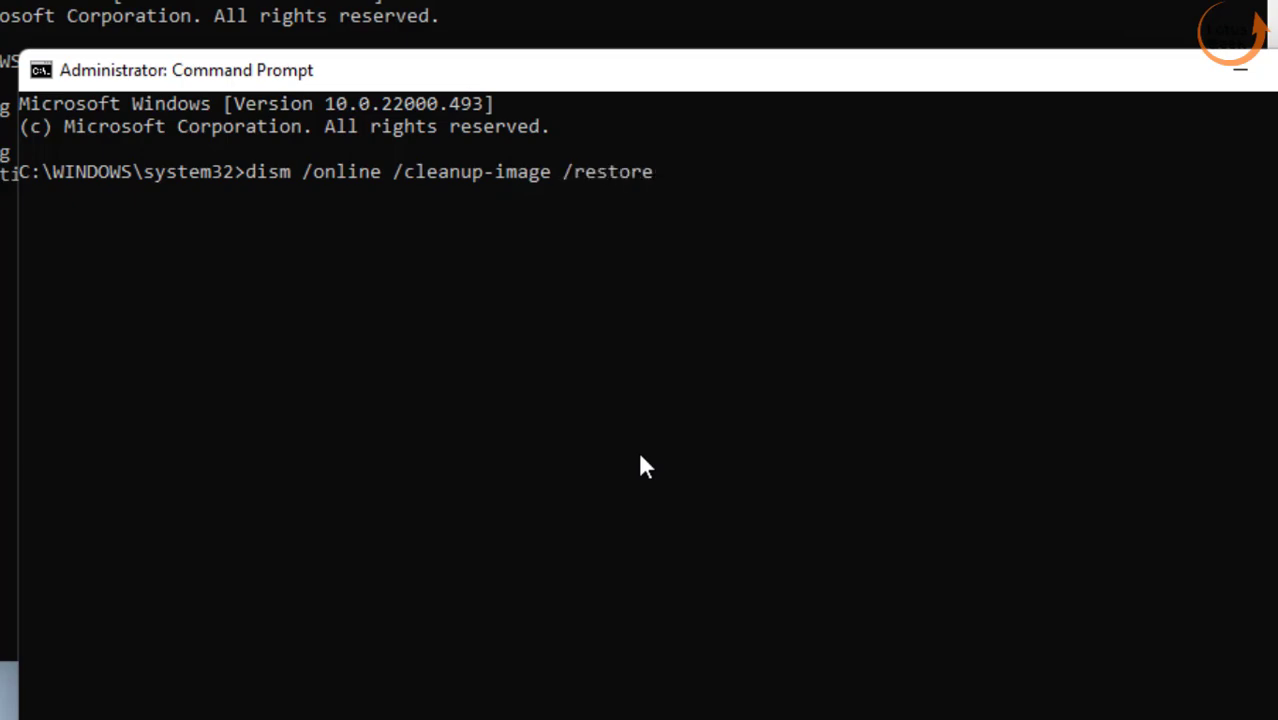
type("health")
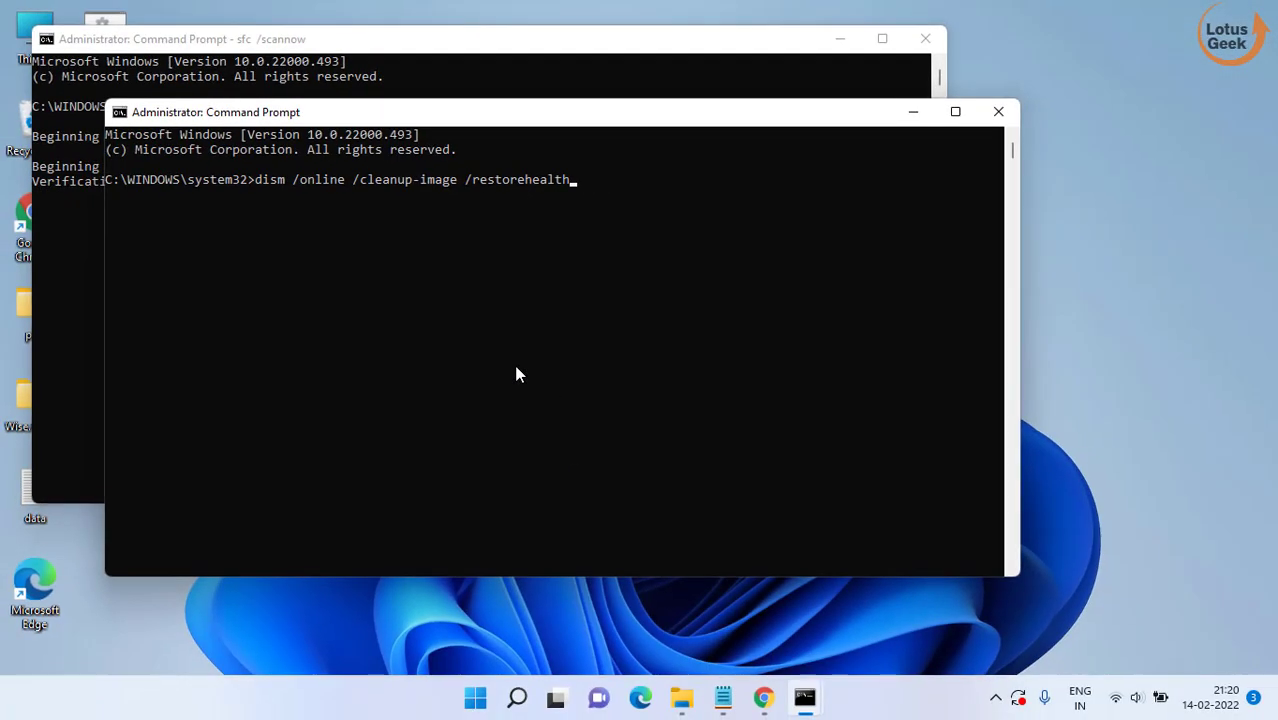
key("Return")
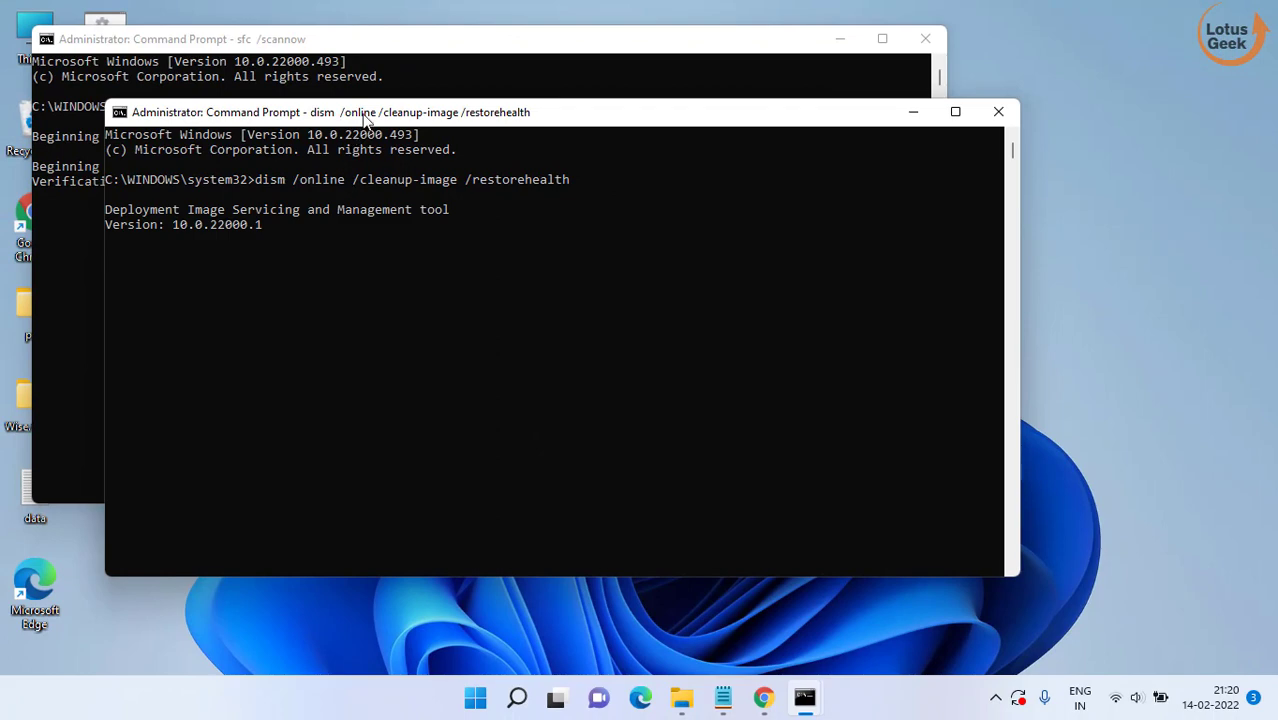
- Move the DISM console aside to check the sfc scan, then minimize both consoles
left_click_drag(366, 120, 691, 52)
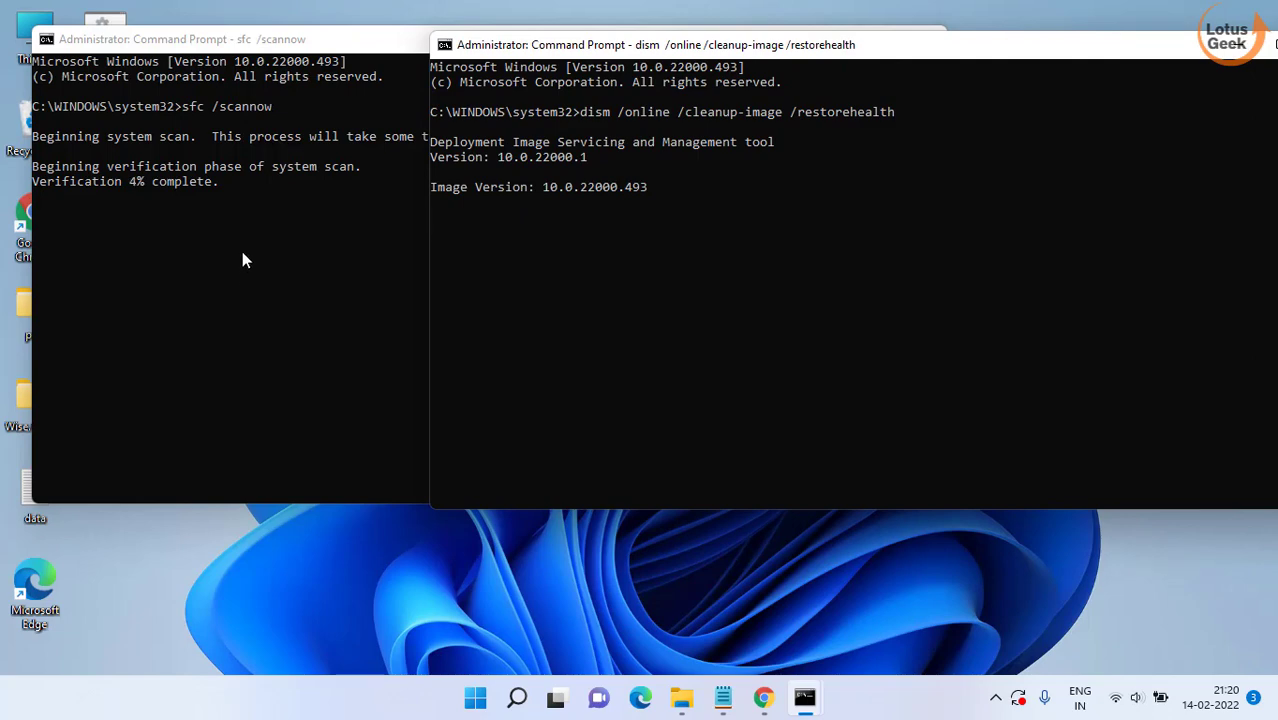
left_click(229, 278)
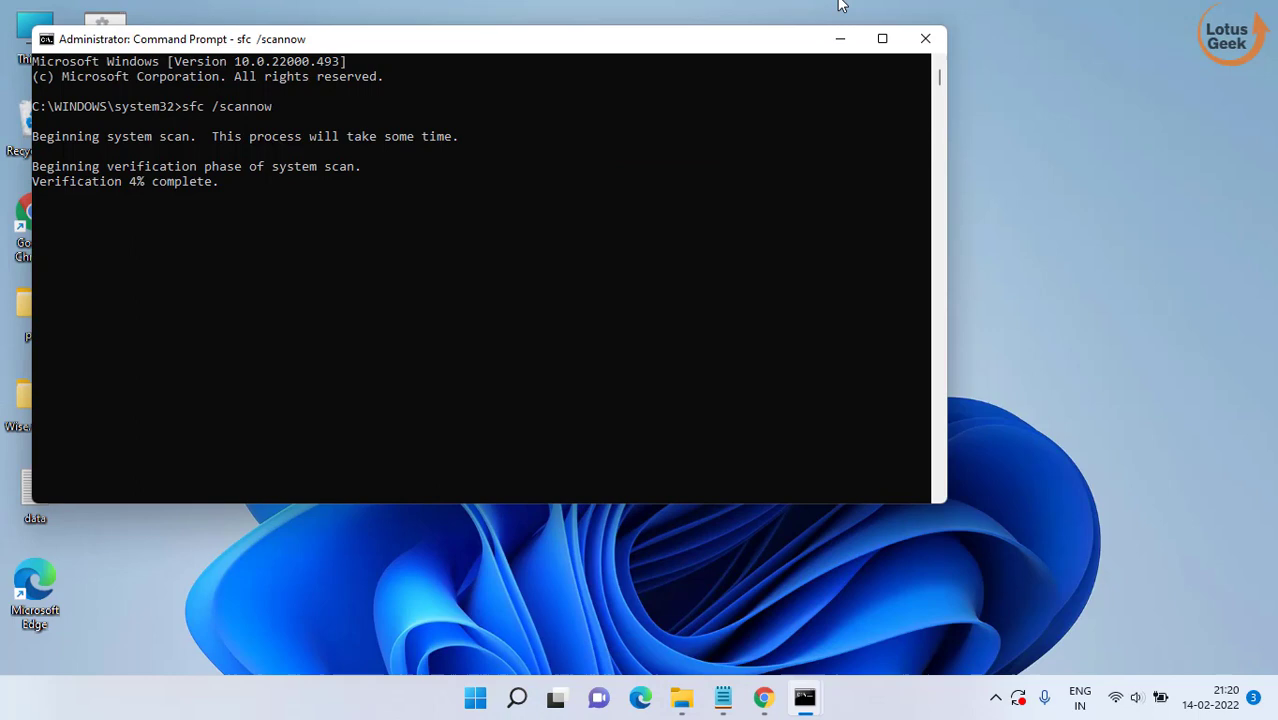
left_click(839, 40)
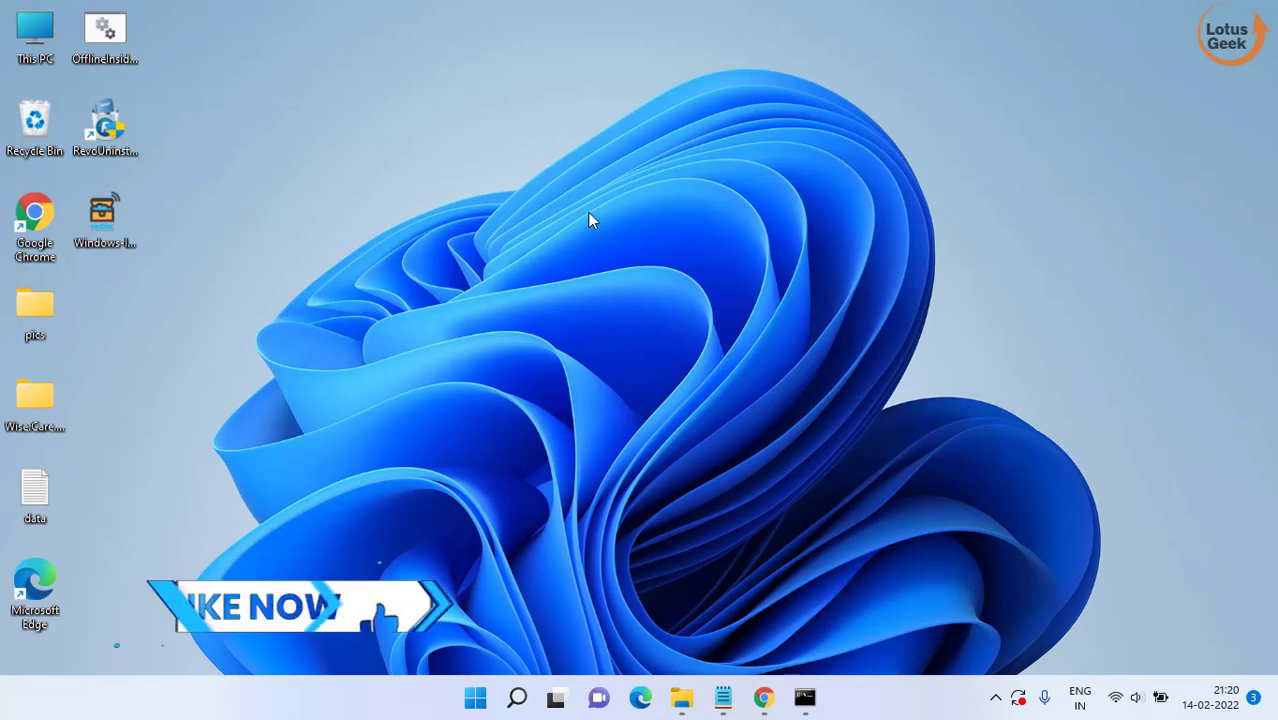
- Launch Registry Editor by running regedit from the Run dialog
left_click(475, 697)
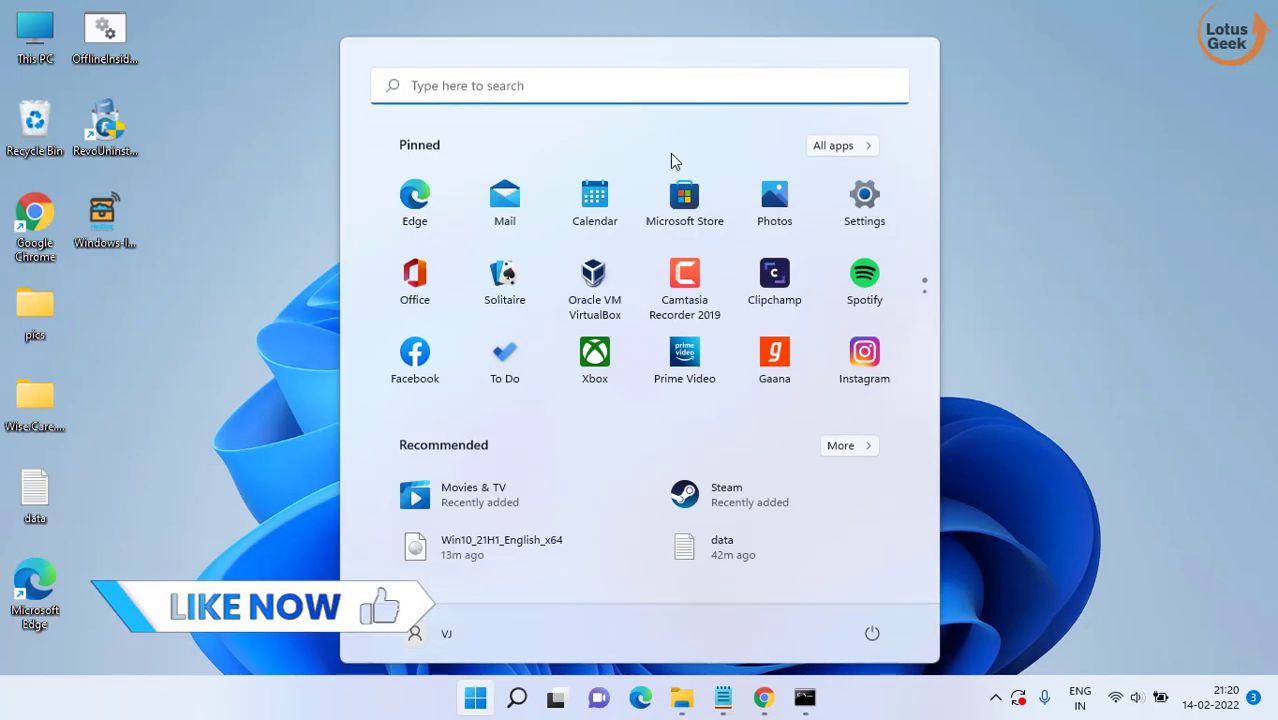
type("run")
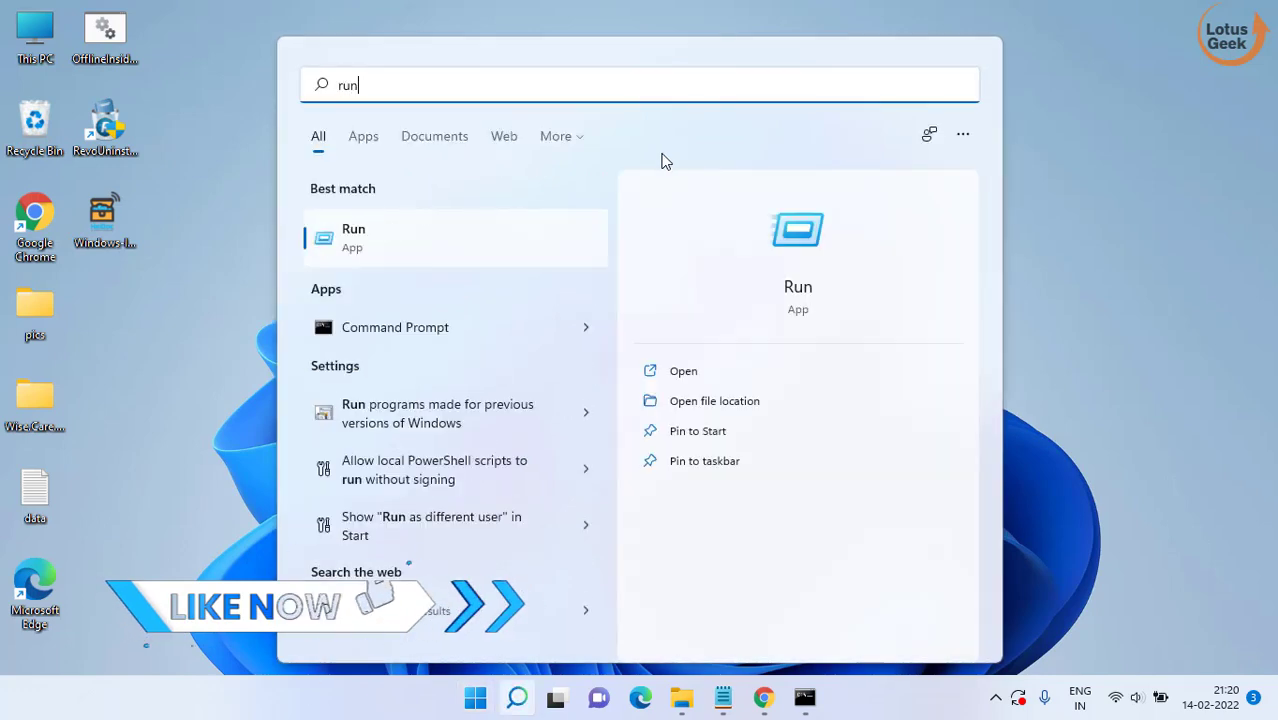
left_click(352, 240)
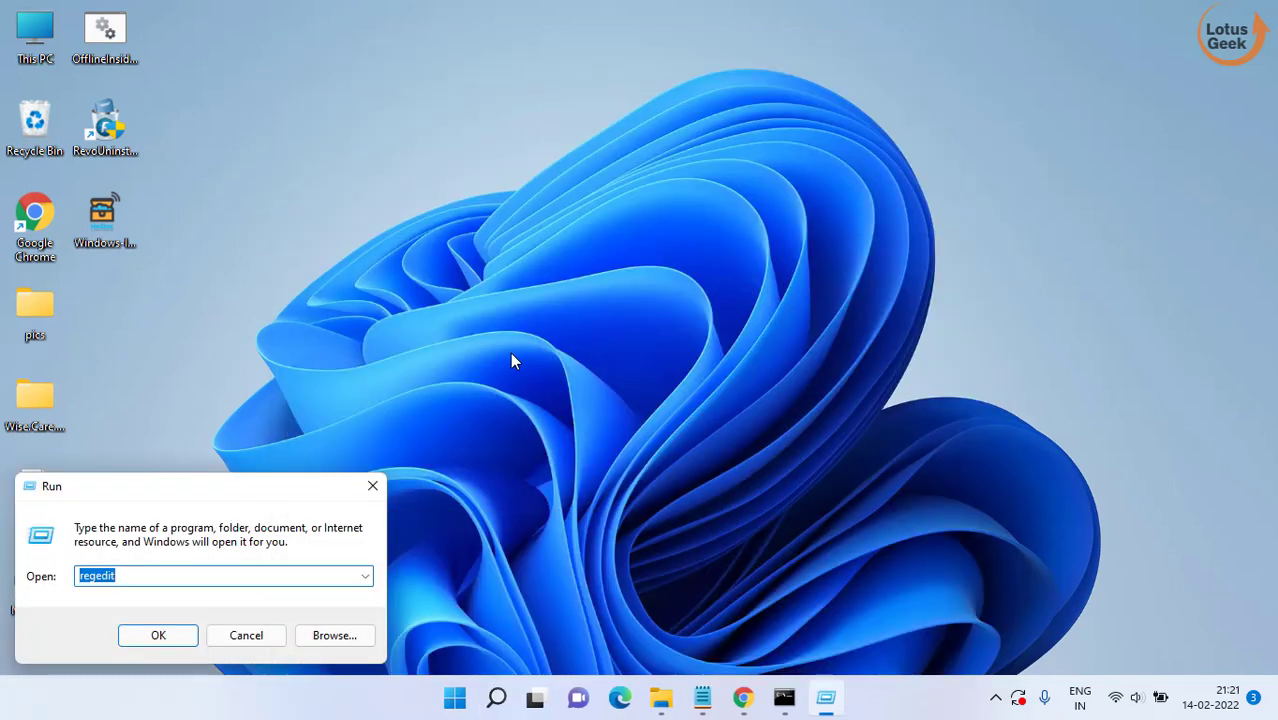
key("End")
key("Return")
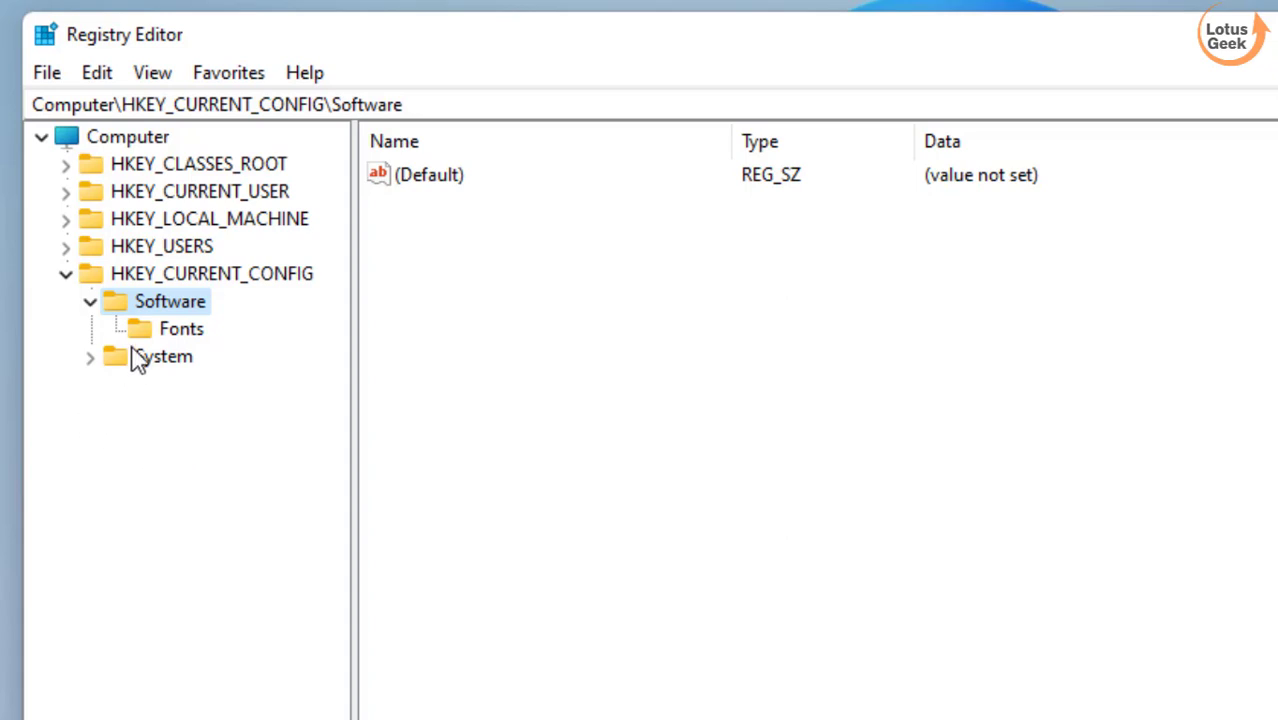
- Navigate to HKEY_CLASSES_ROOT\lnkfile and select its existing IsShortcut value
left_click(246, 170)
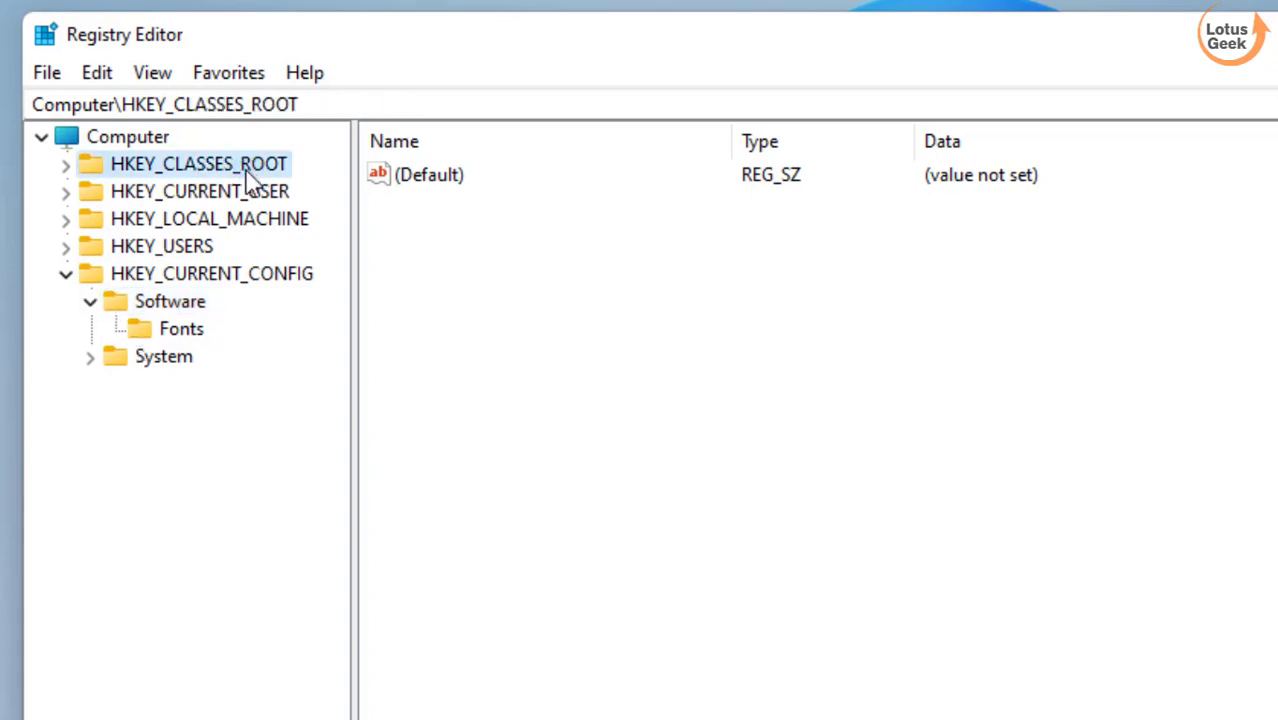
left_click(348, 106)
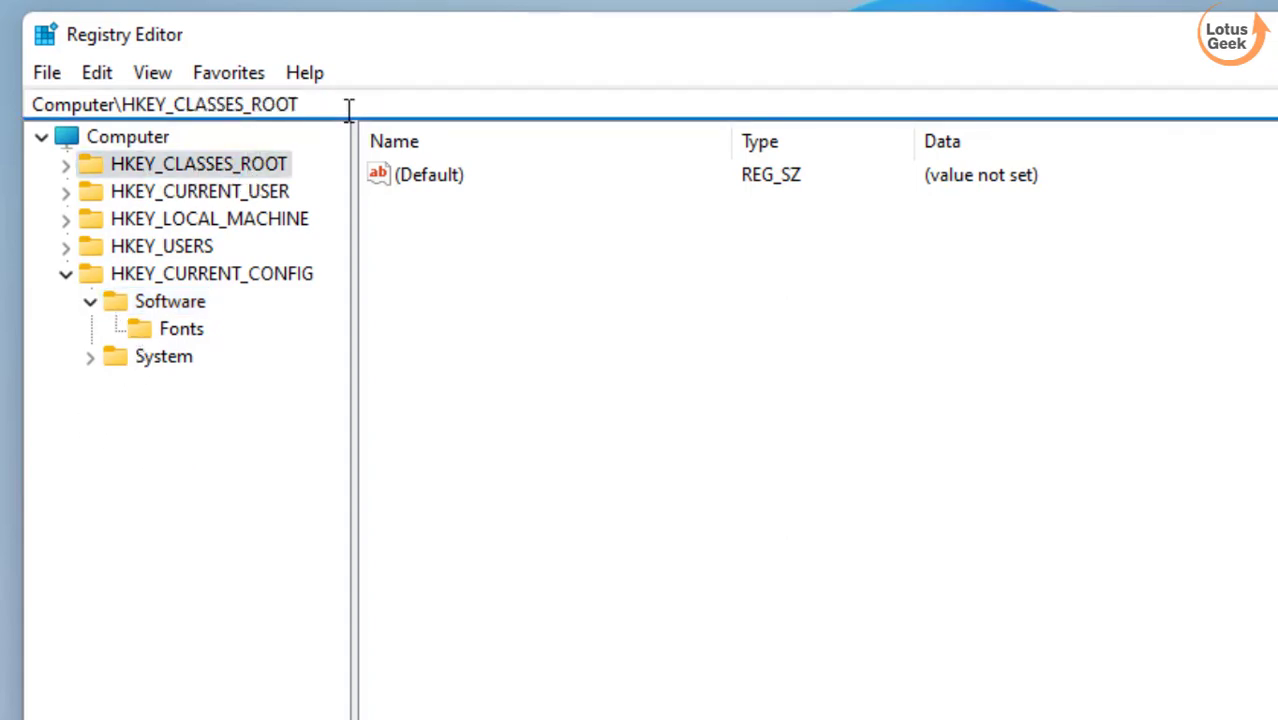
type("\\")
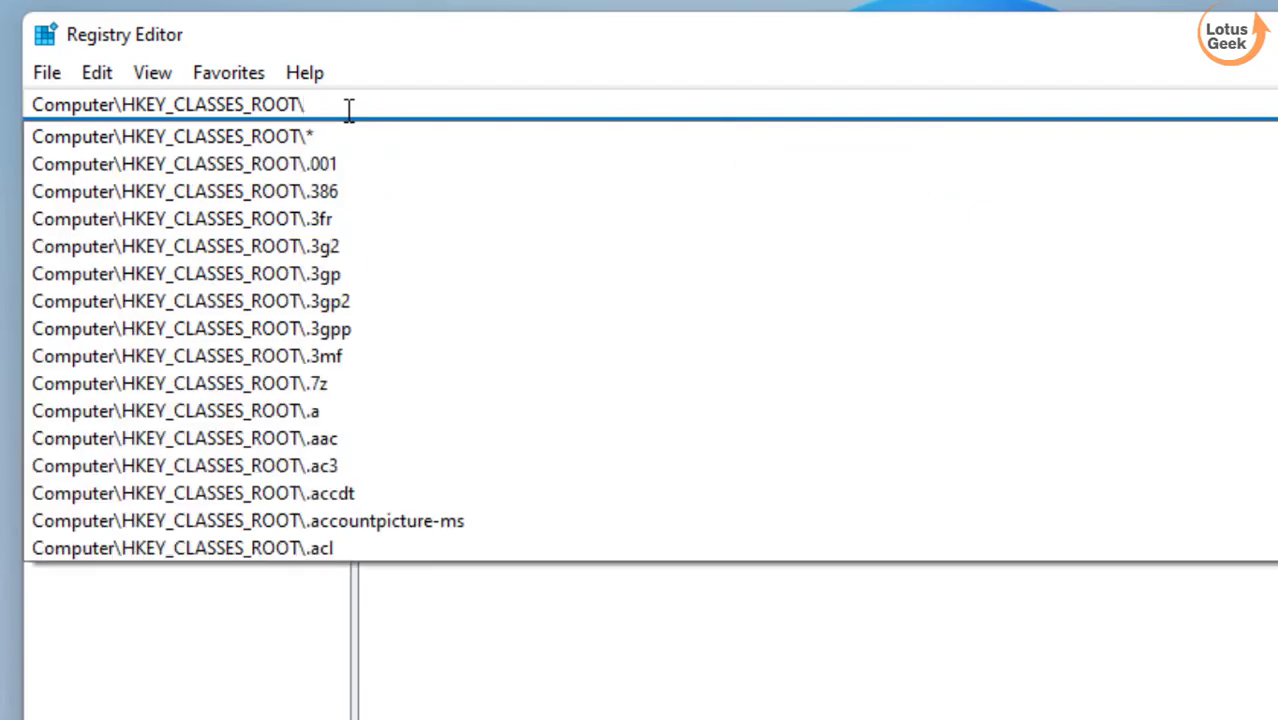
type("lnkfile")
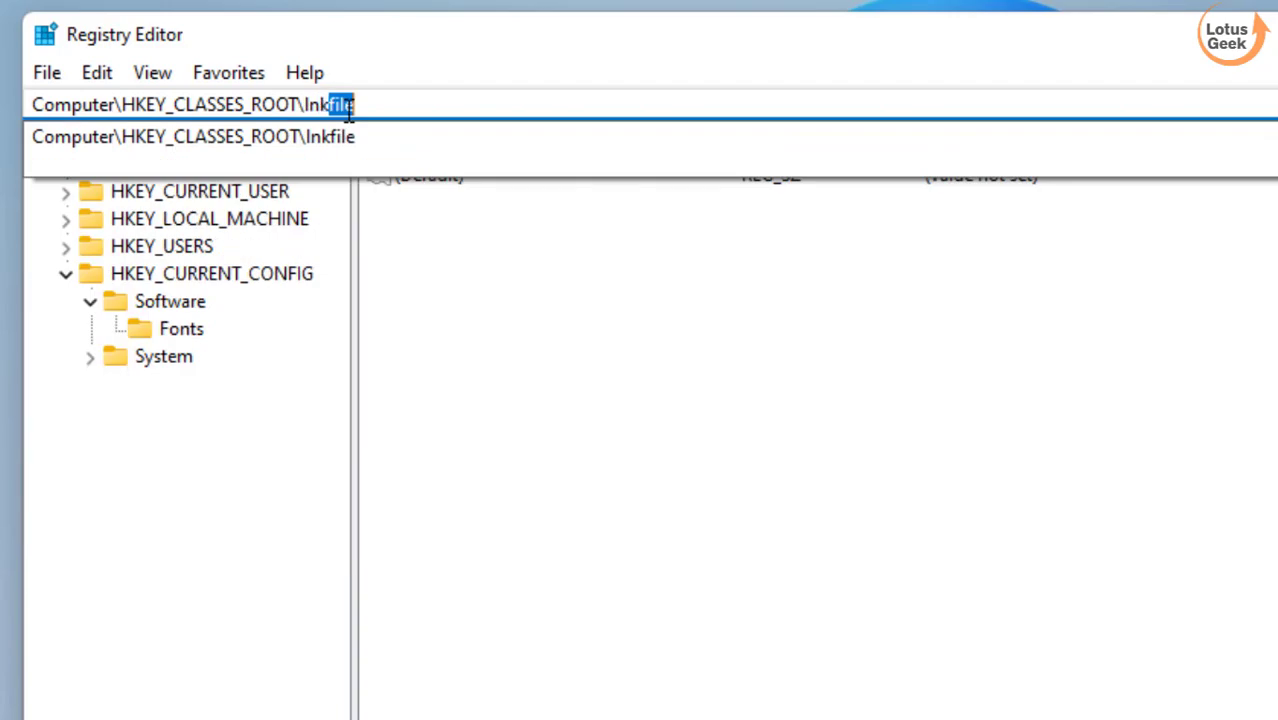
key("Down")
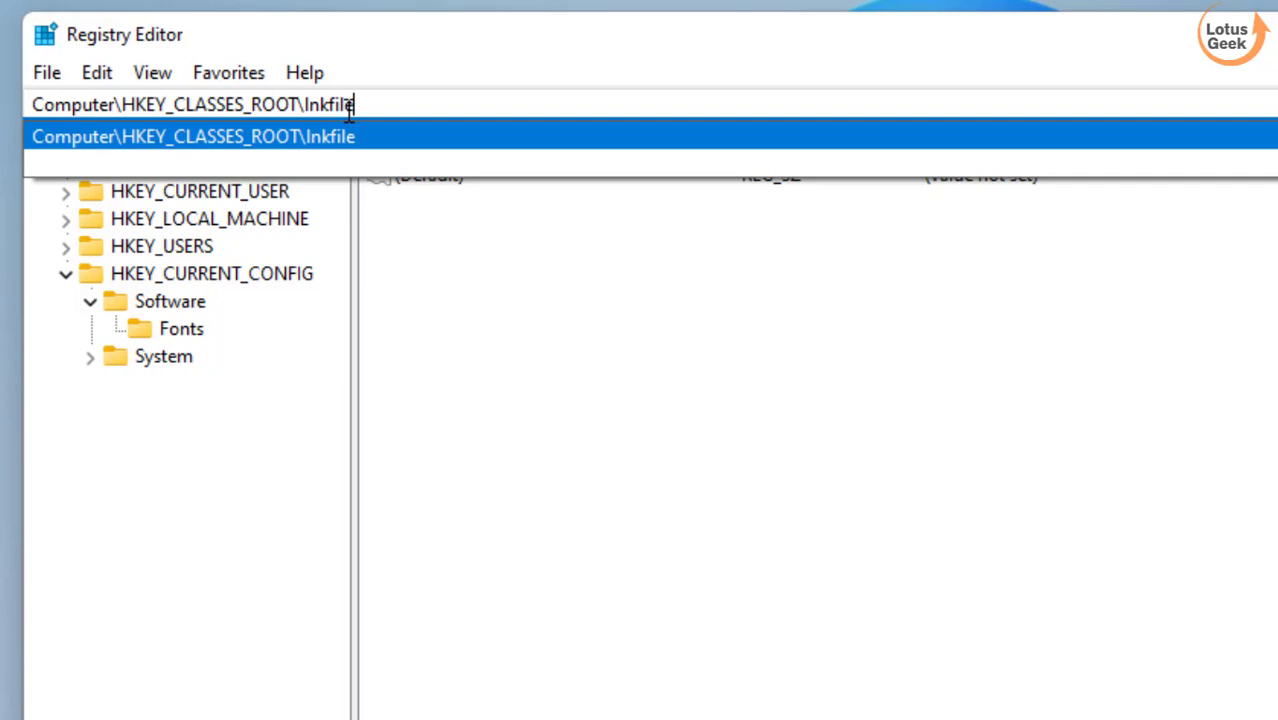
key("Return")
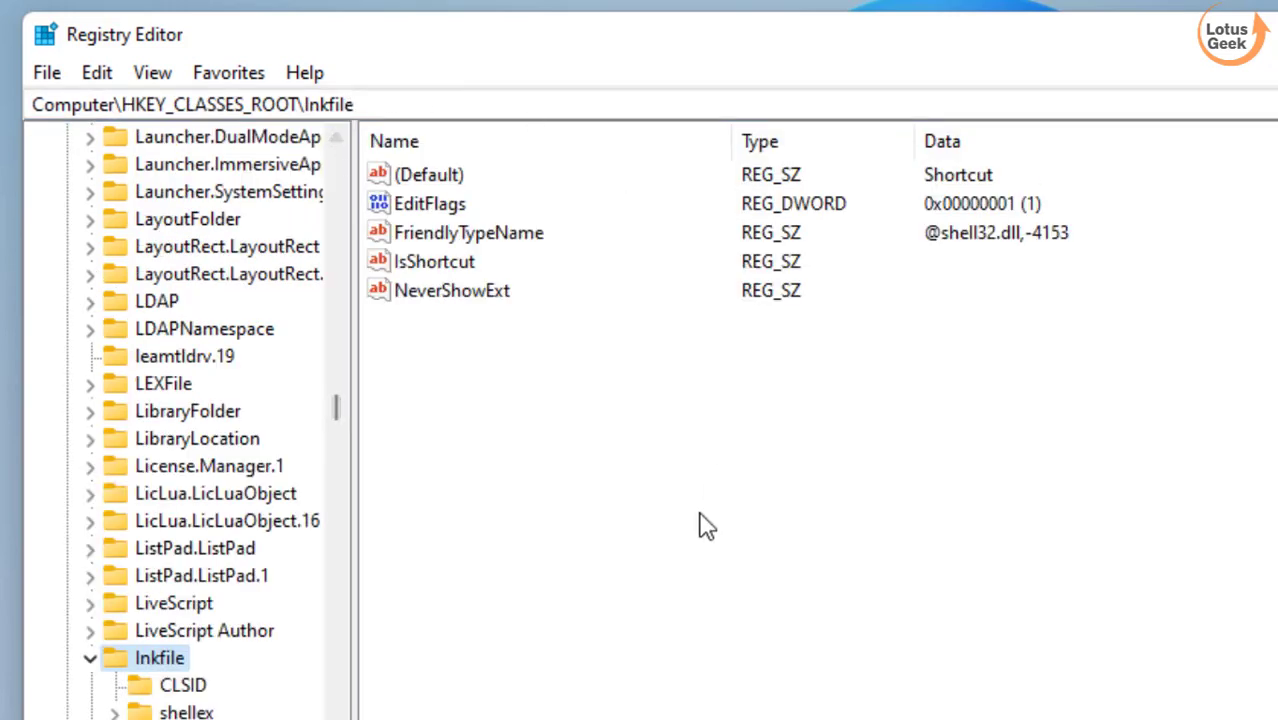
left_click(435, 270)
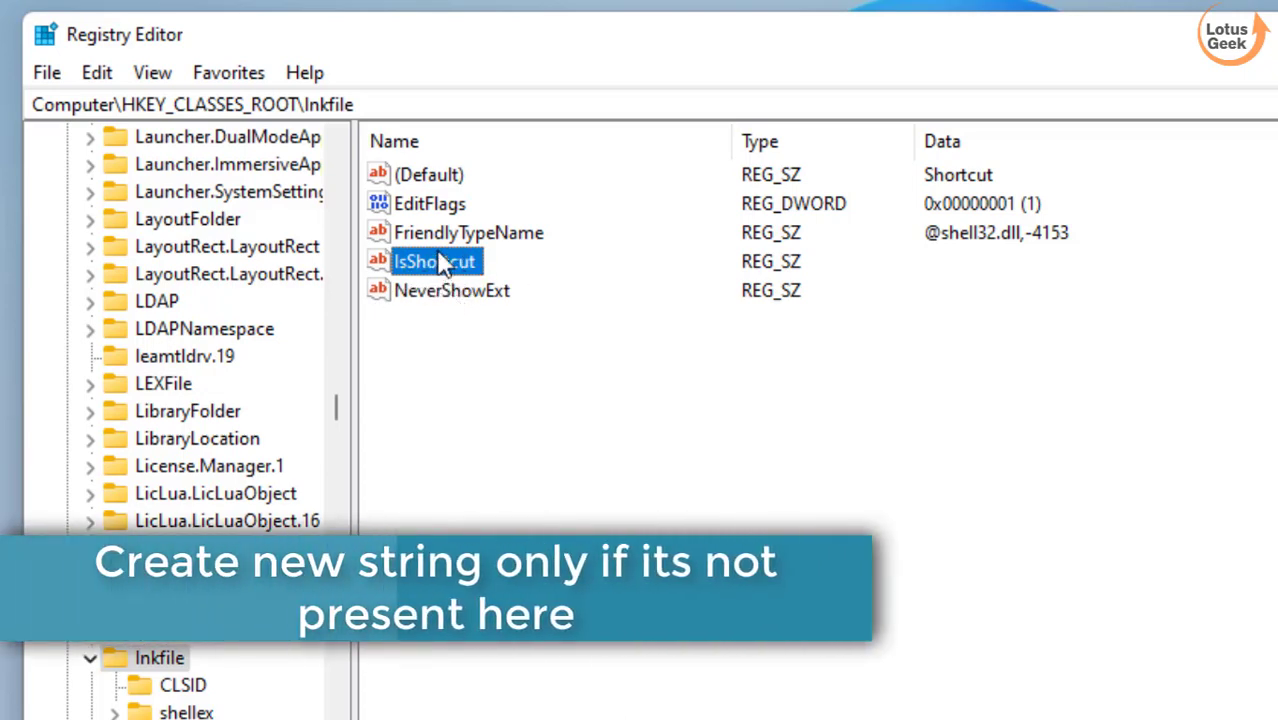
- Add a new string value to lnkfile and try naming it Isshortcut; dismiss the already-exists error
right_click(490, 398)
mouse_move(593, 419)
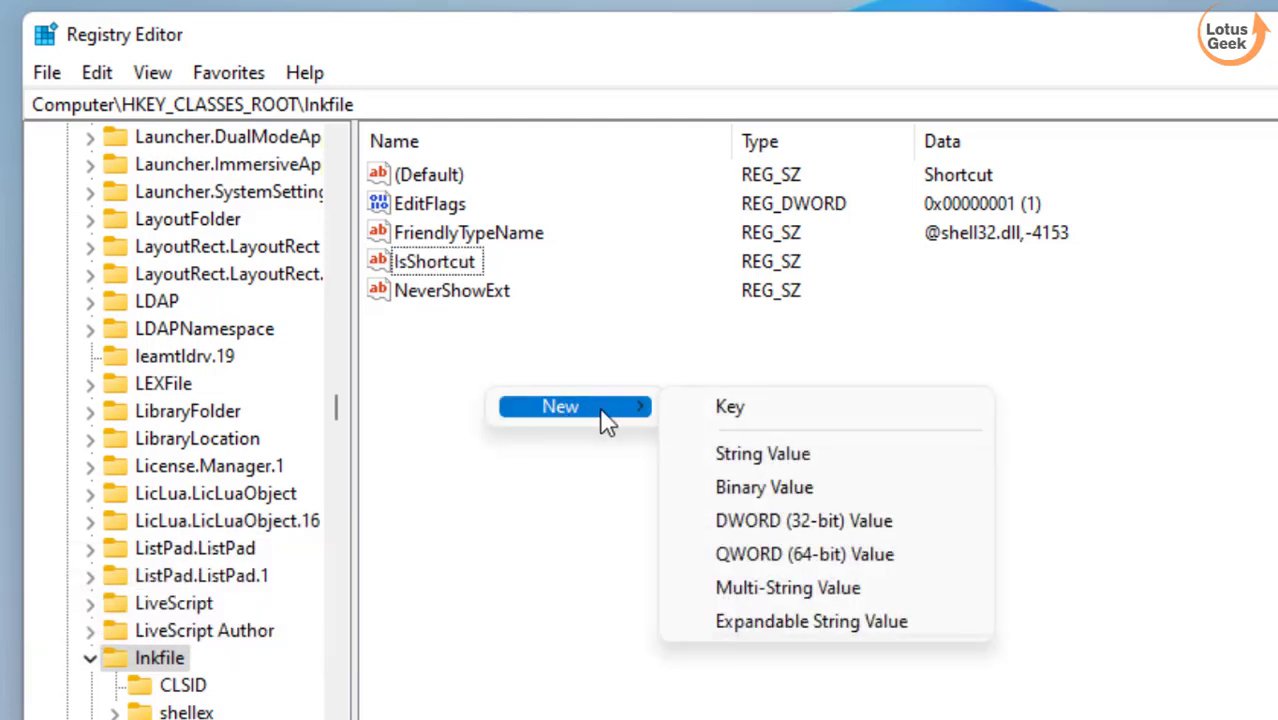
left_click(785, 462)
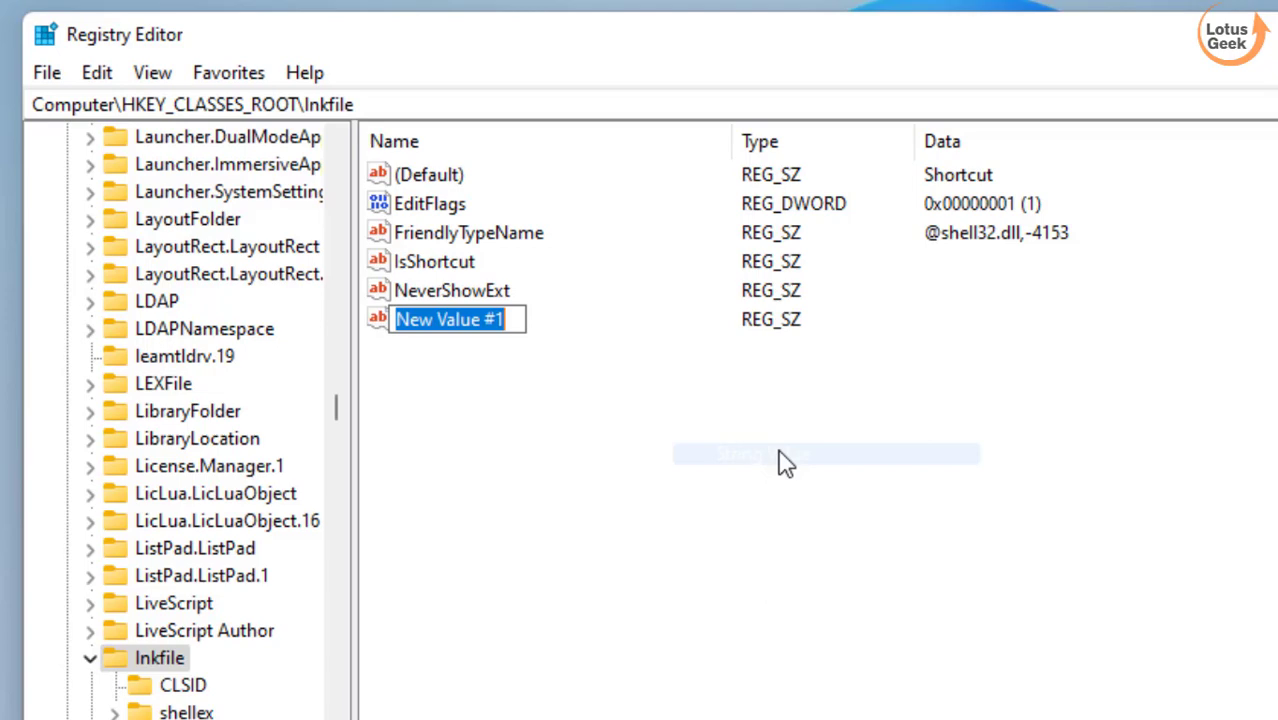
key("BackSpace")
type("Is")
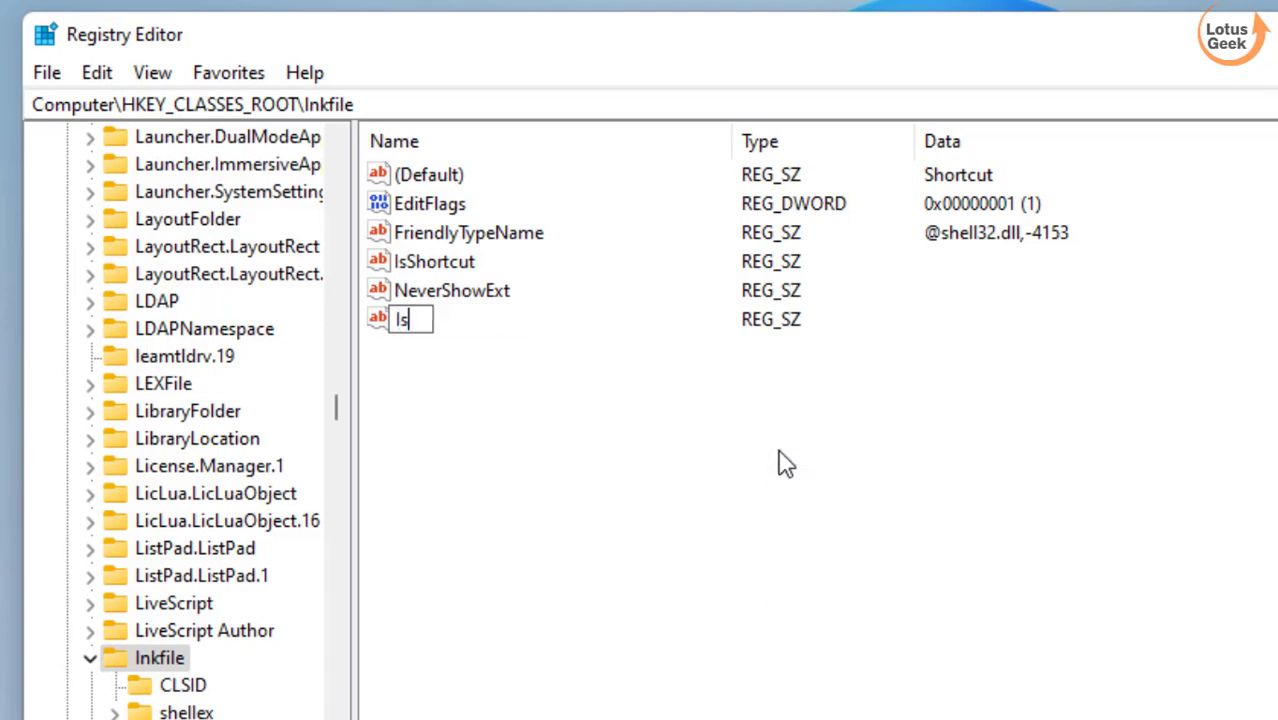
type("shortcut")
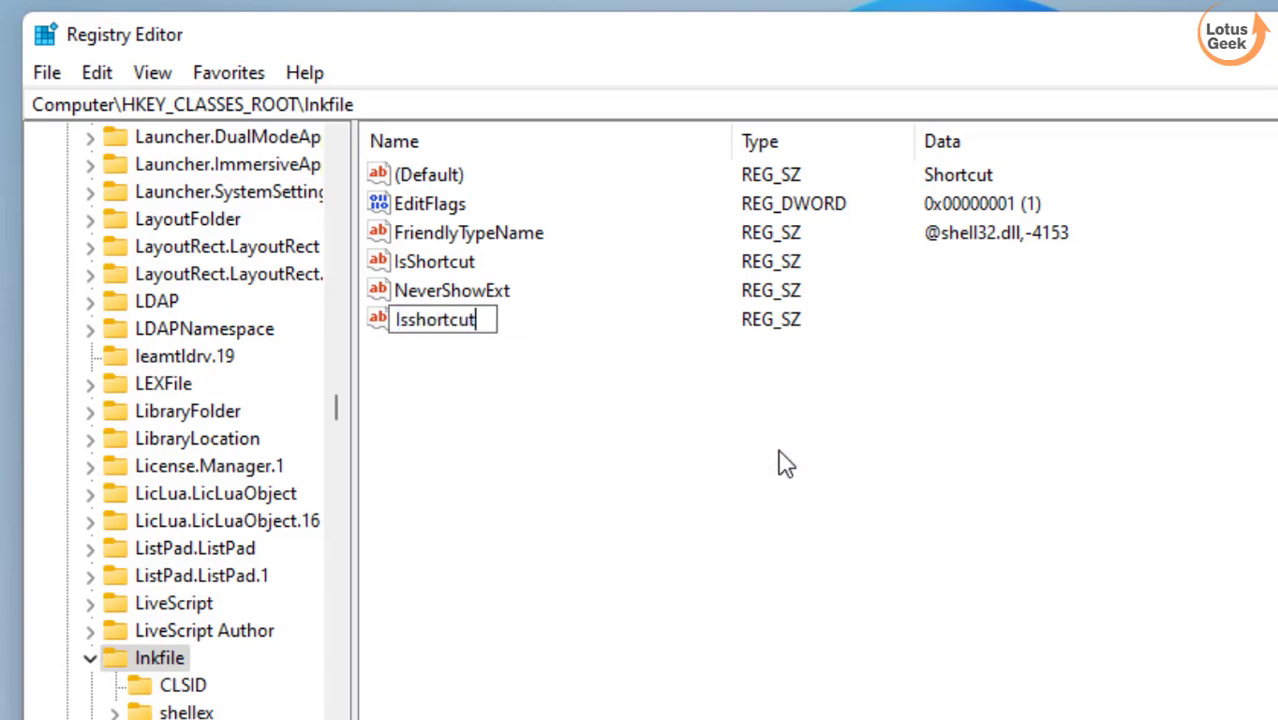
key("Return")
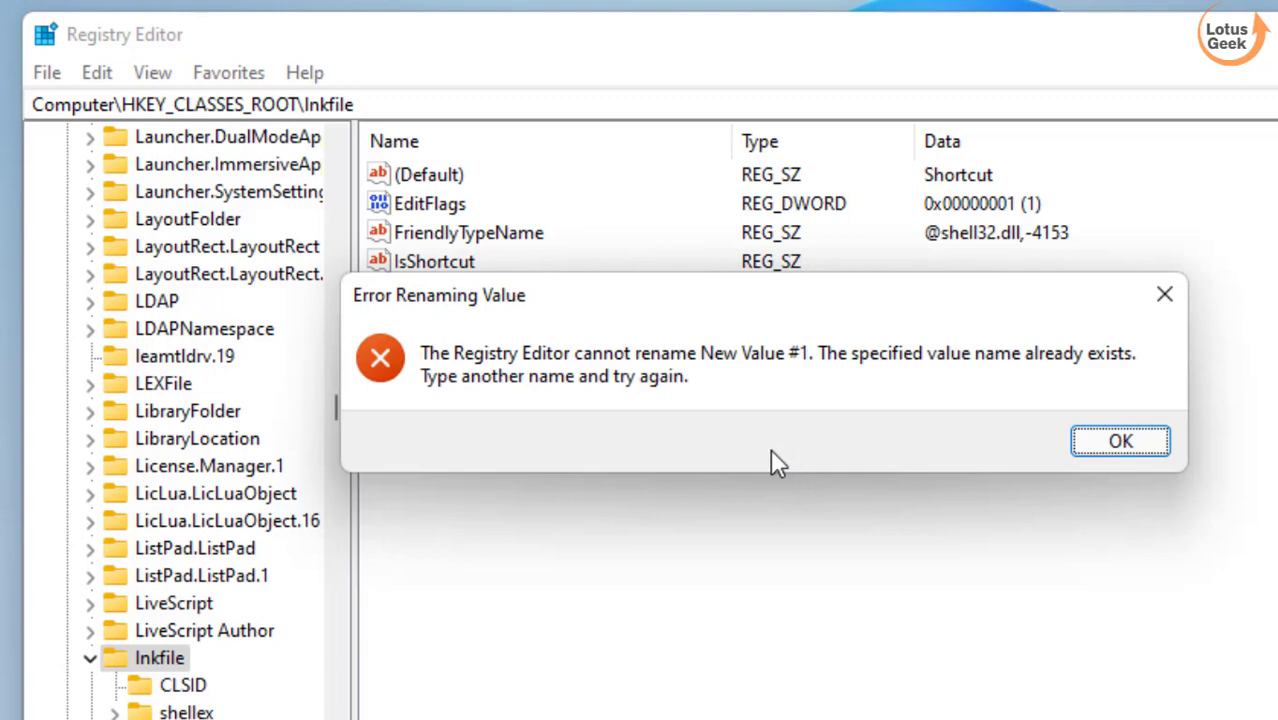
left_click(1122, 441)
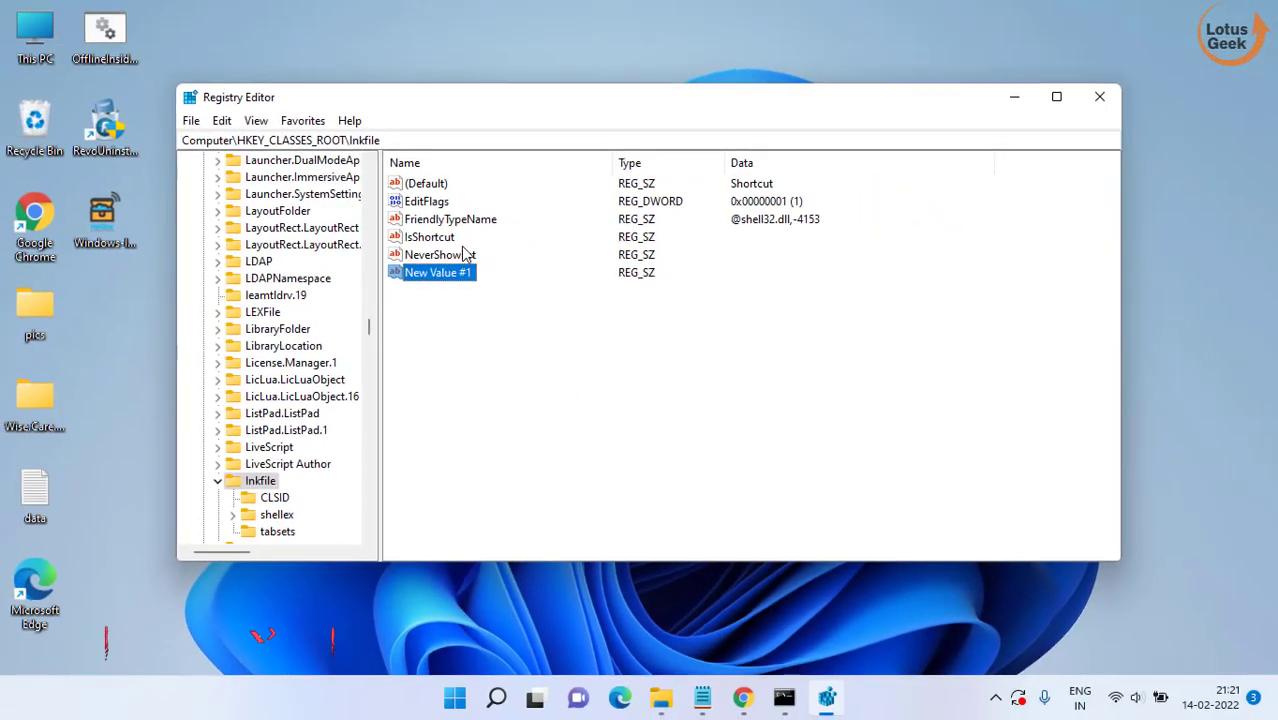
left_click(430, 240)
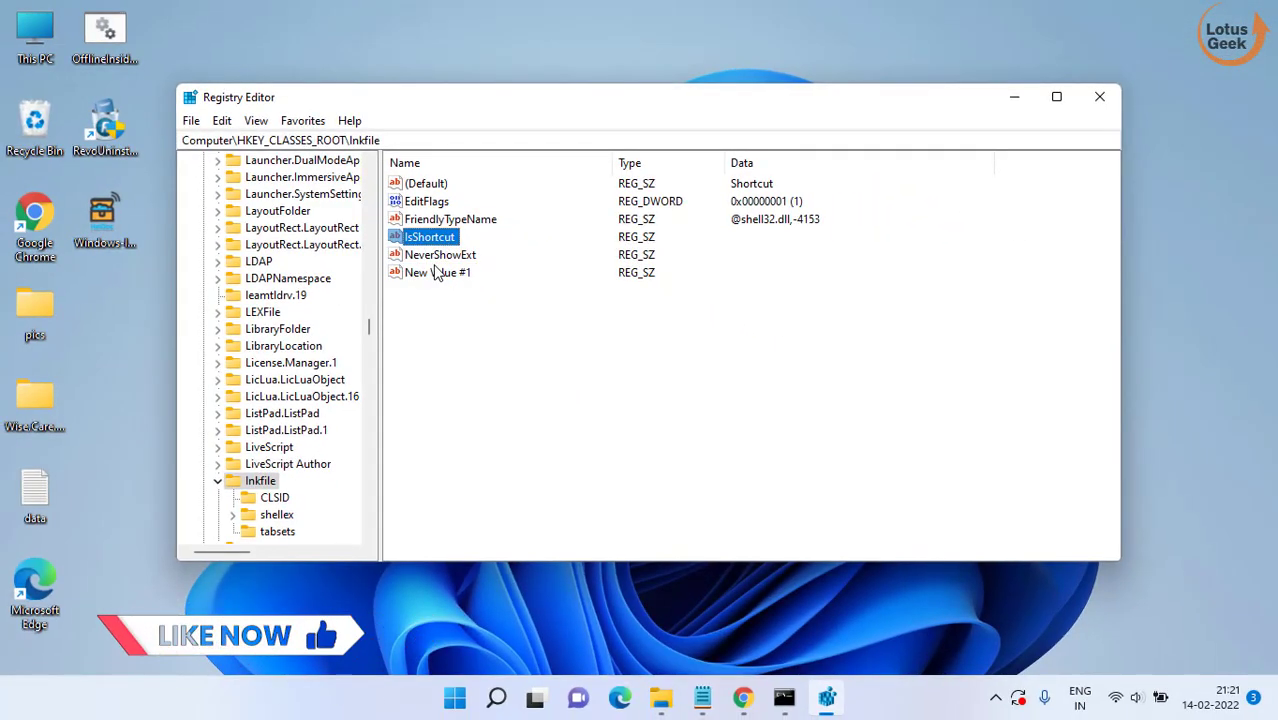
- Delete the stray New Value #1 entry and close Registry Editor
left_click(436, 275)
key("Delete")
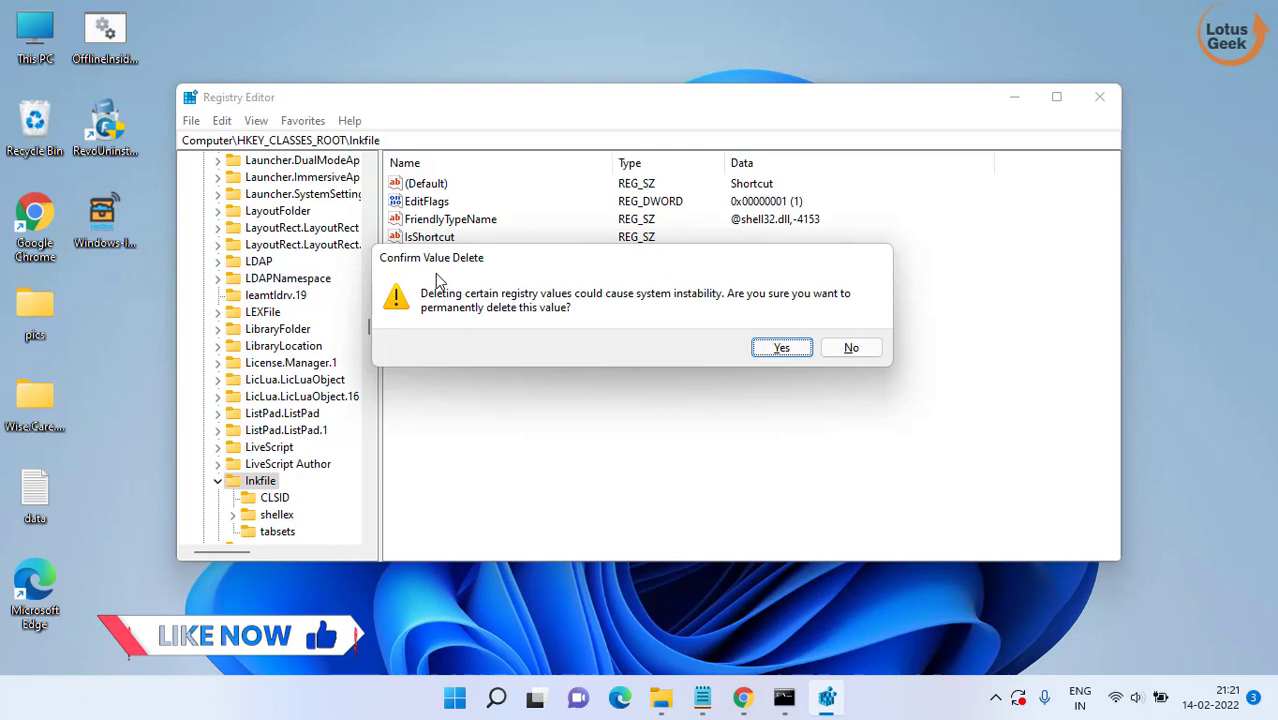
left_click(770, 346)
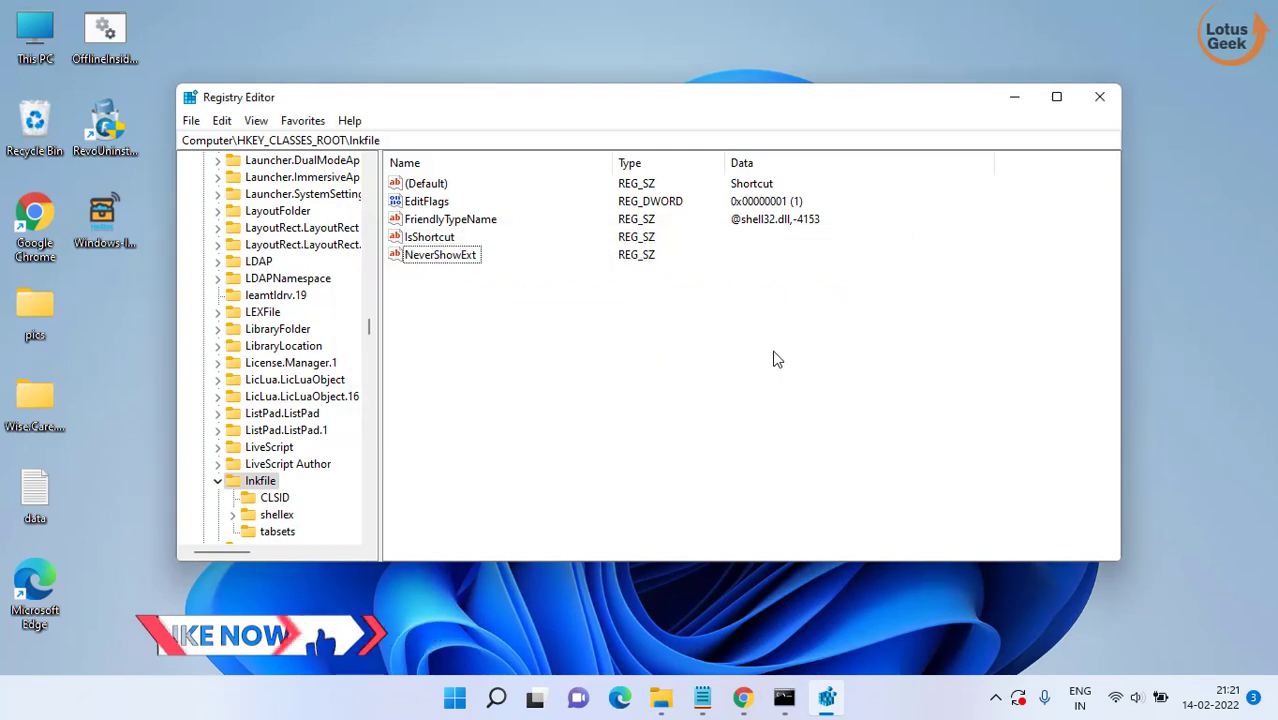
left_click(1099, 97)
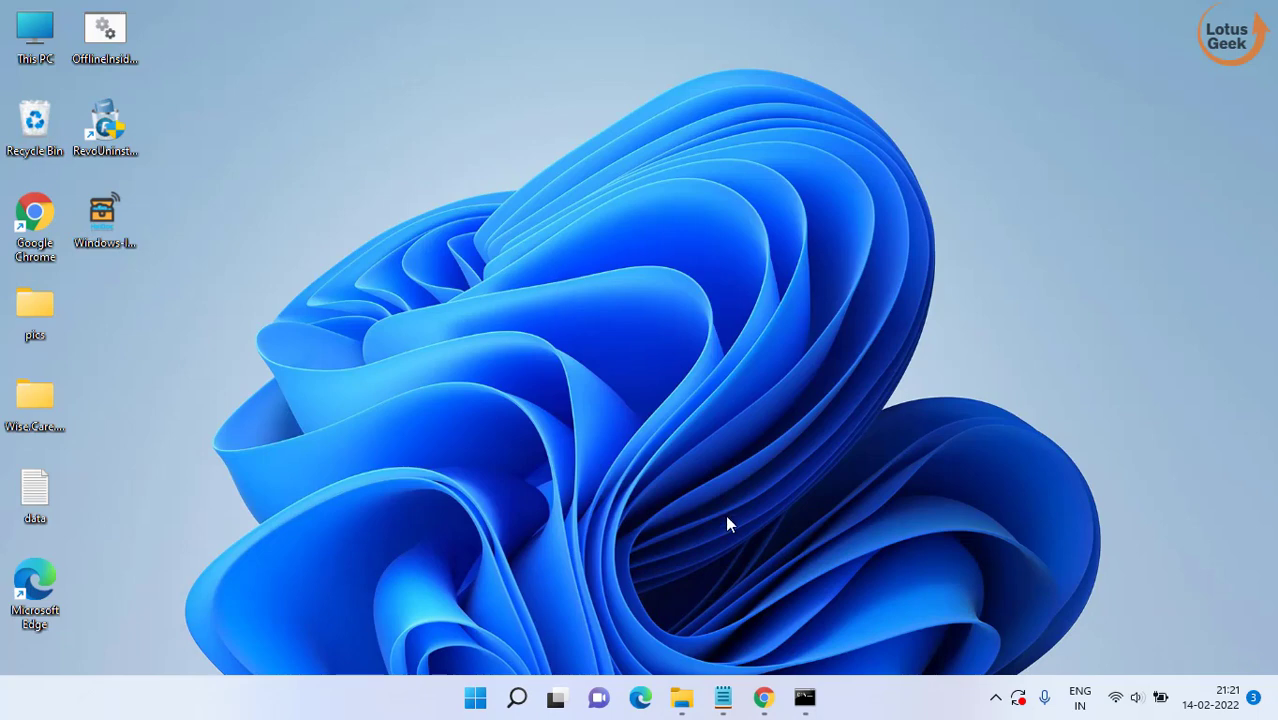
- Download winfilefolder.DiagCab from the Microsoft Support page, saving it to the Desktop
left_click(760, 692)
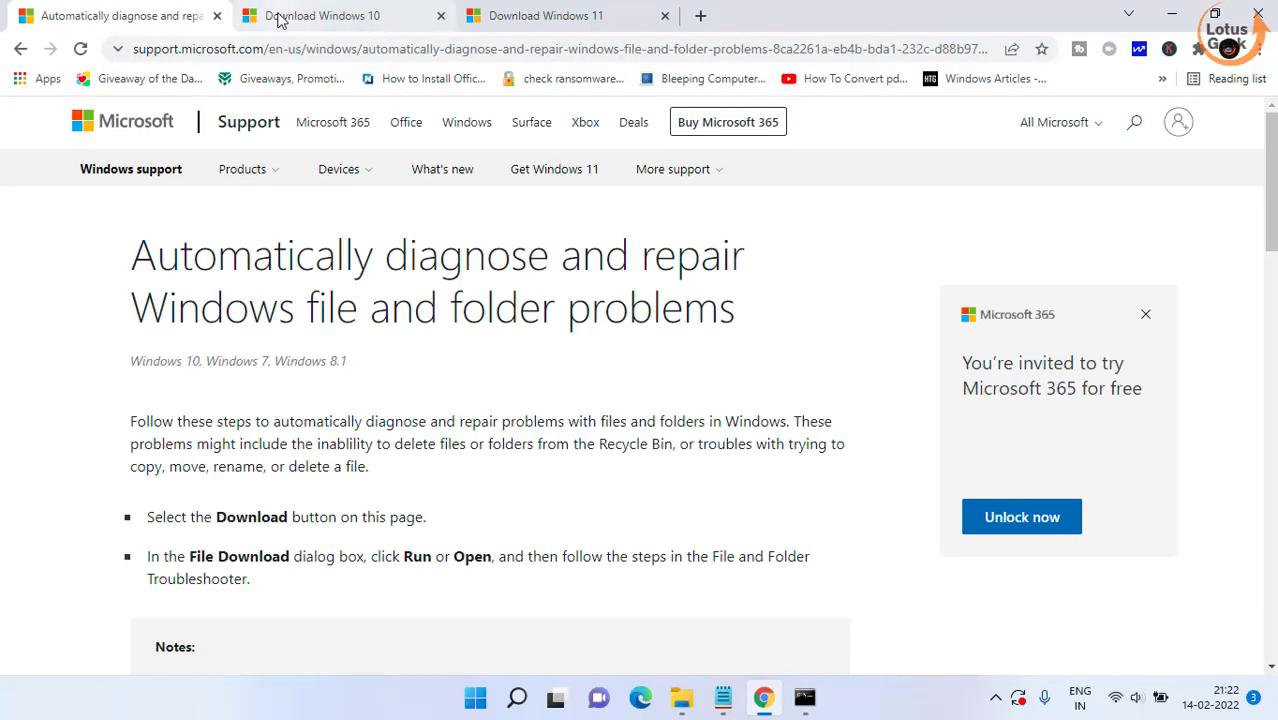
left_click_drag(159, 256, 742, 322)
left_click(500, 379)
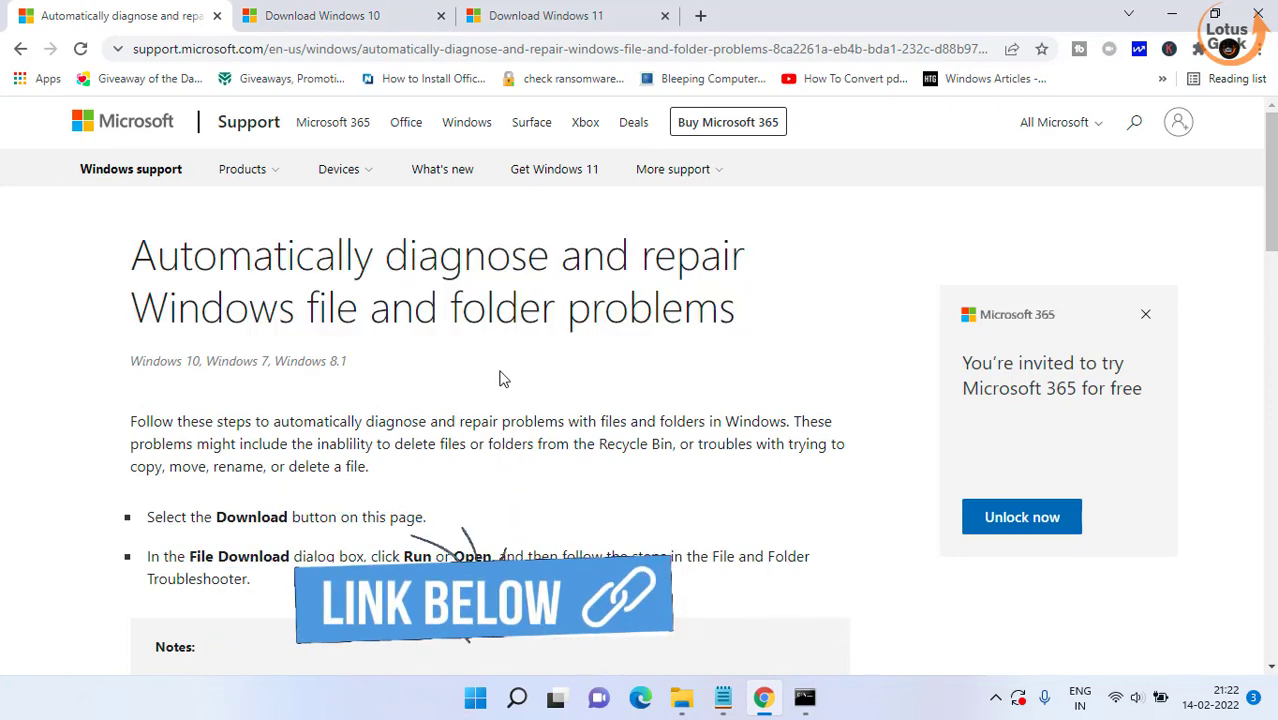
scroll(503, 378, "down", 5)
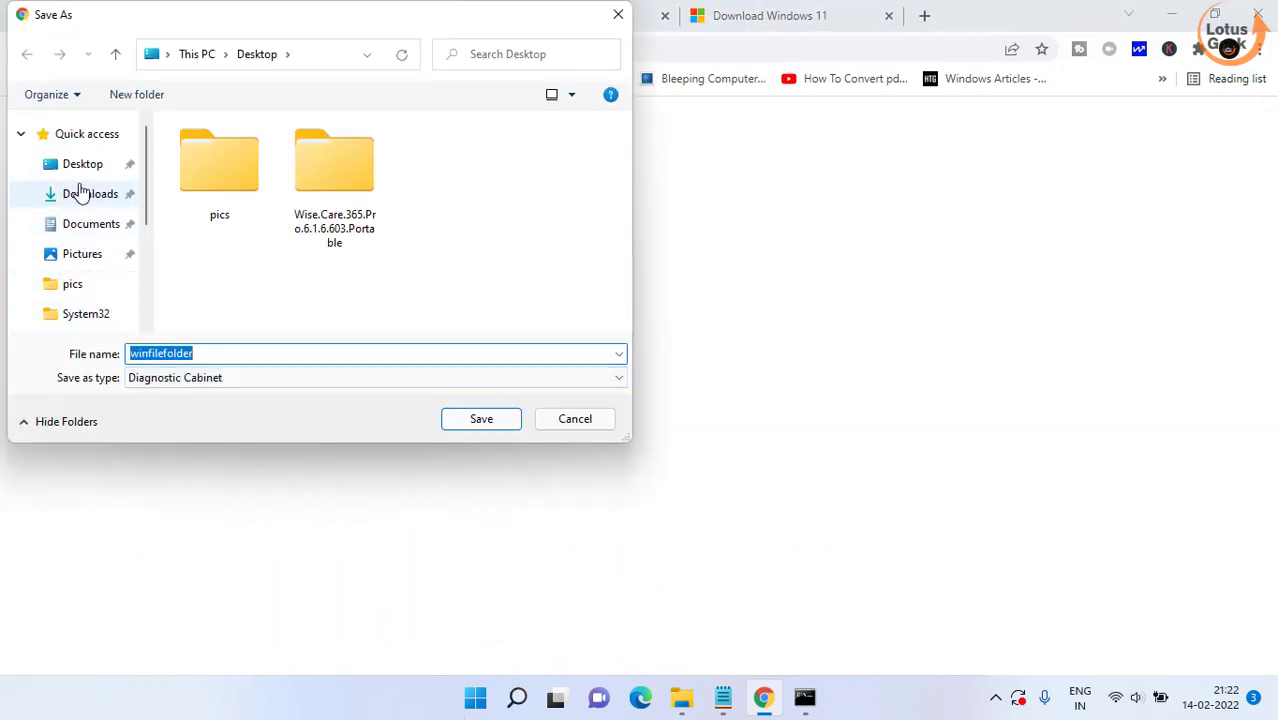
left_click(84, 168)
left_click(479, 419)
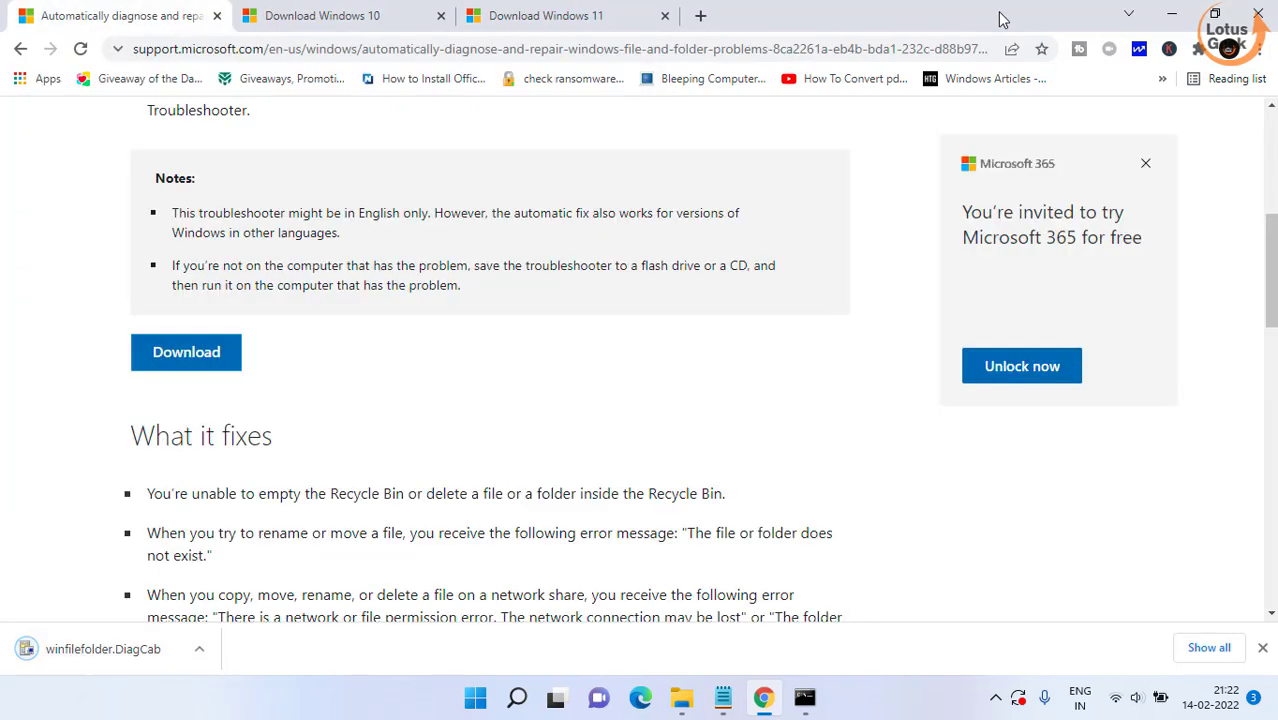
left_click(1168, 16)
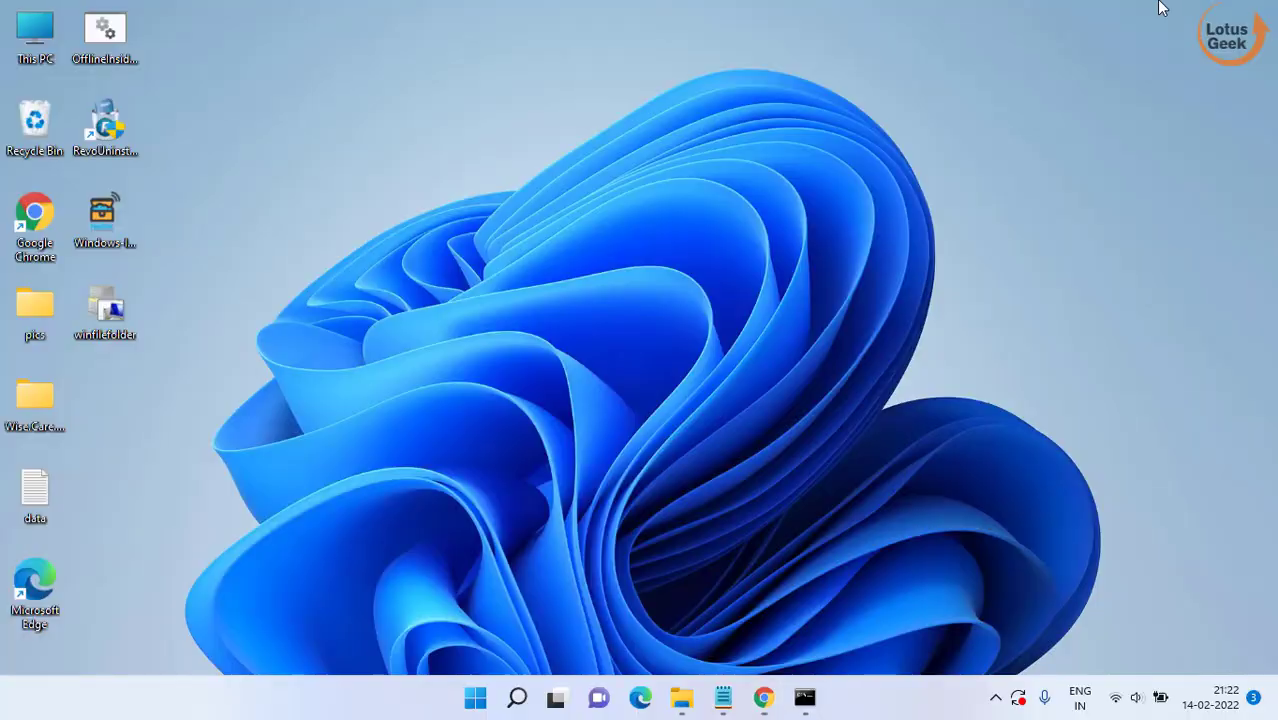
- Launch the File and Folder Troubleshooter and tick all four problem categories, including deleting, renaming, icons and others
double_click(108, 311)
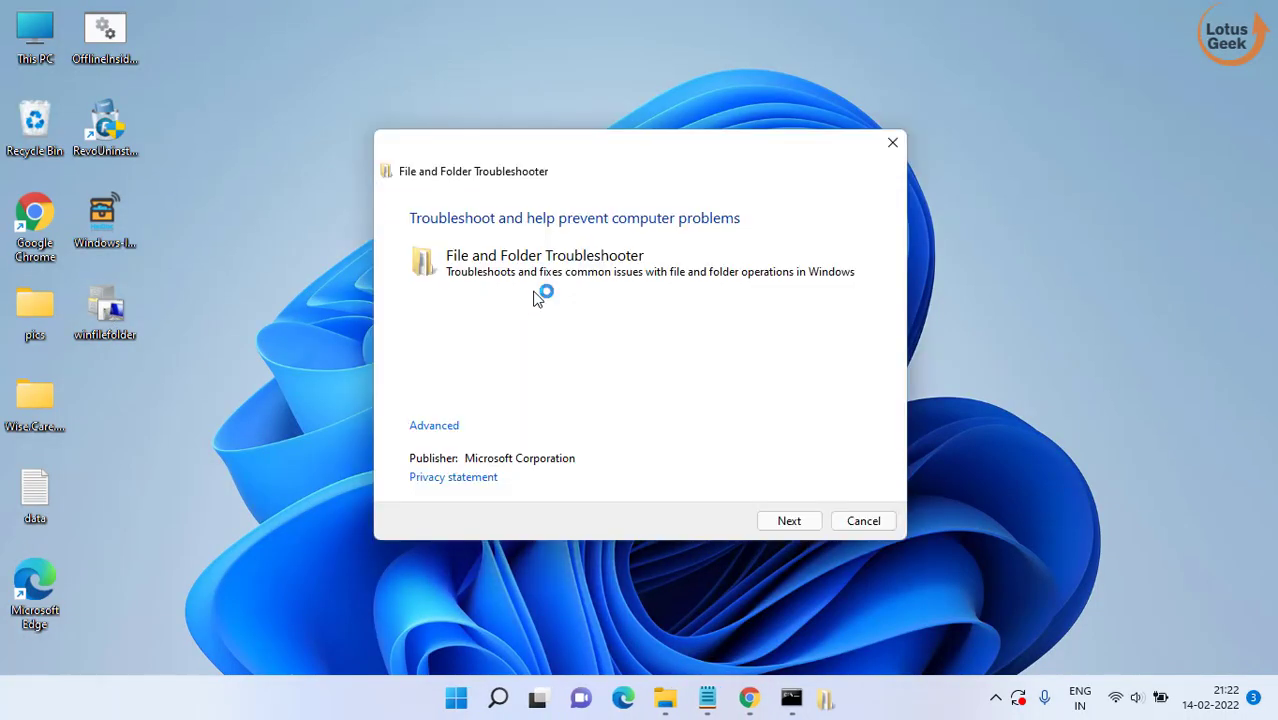
left_click(789, 524)
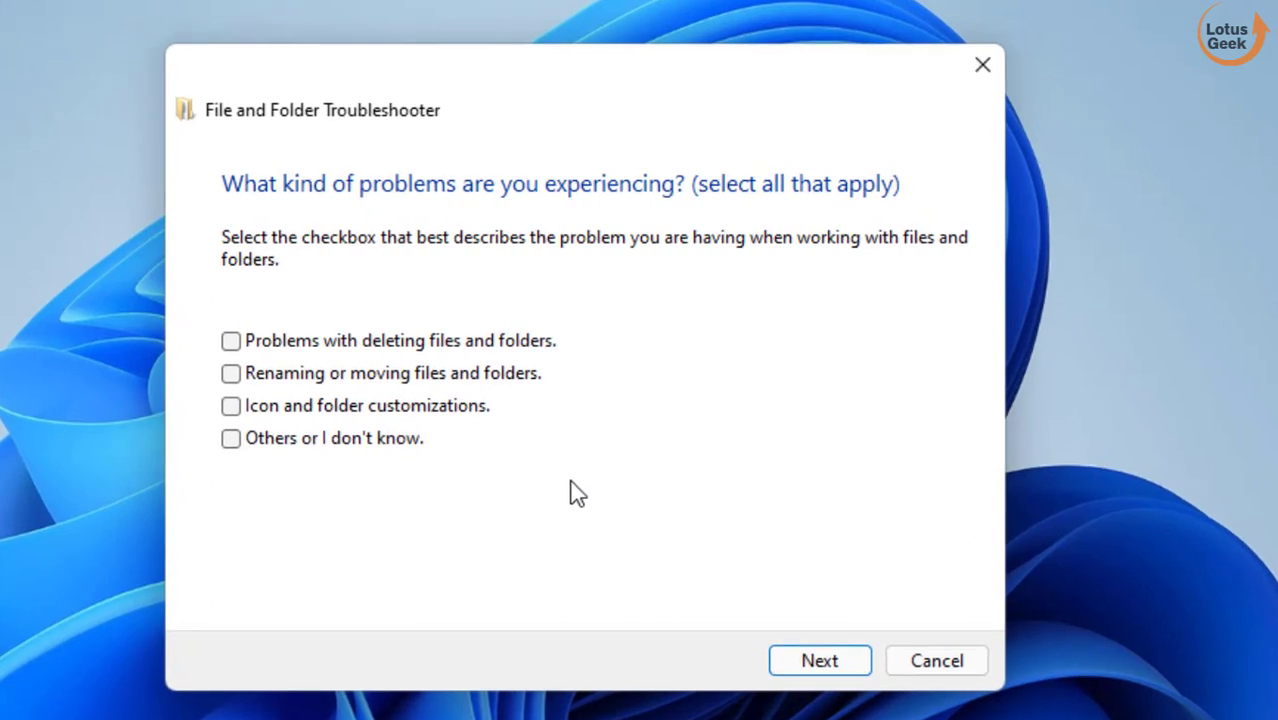
left_click(232, 341)
left_click(231, 373)
left_click(231, 406)
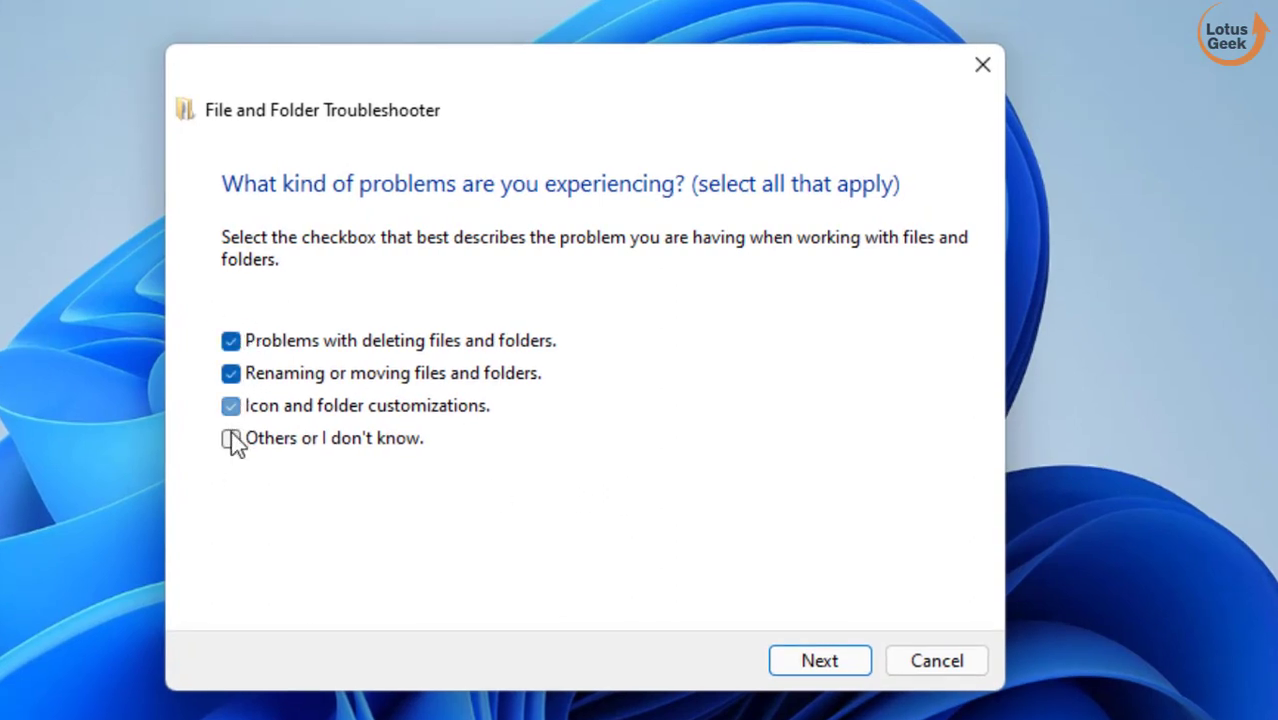
left_click(231, 438)
- Run the repair, letting open programs close and dismissing the sign-out warning, then close the troubleshooter
left_click(820, 662)
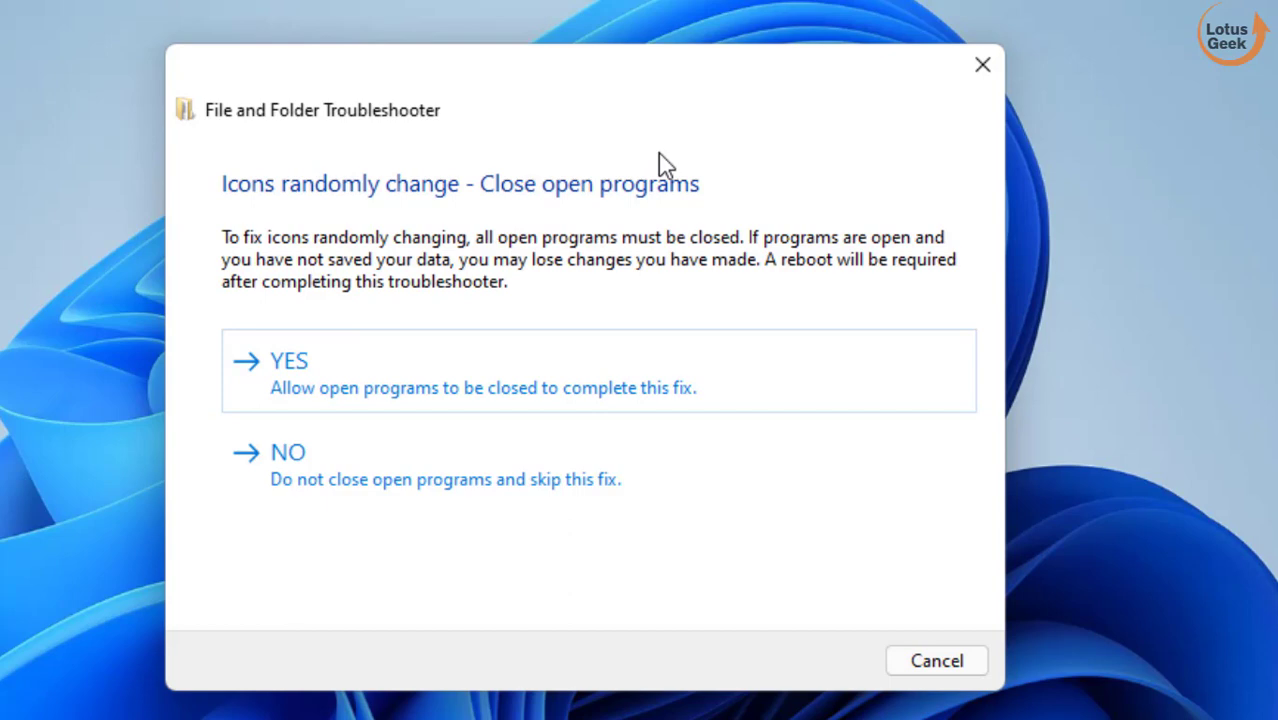
left_click(599, 368)
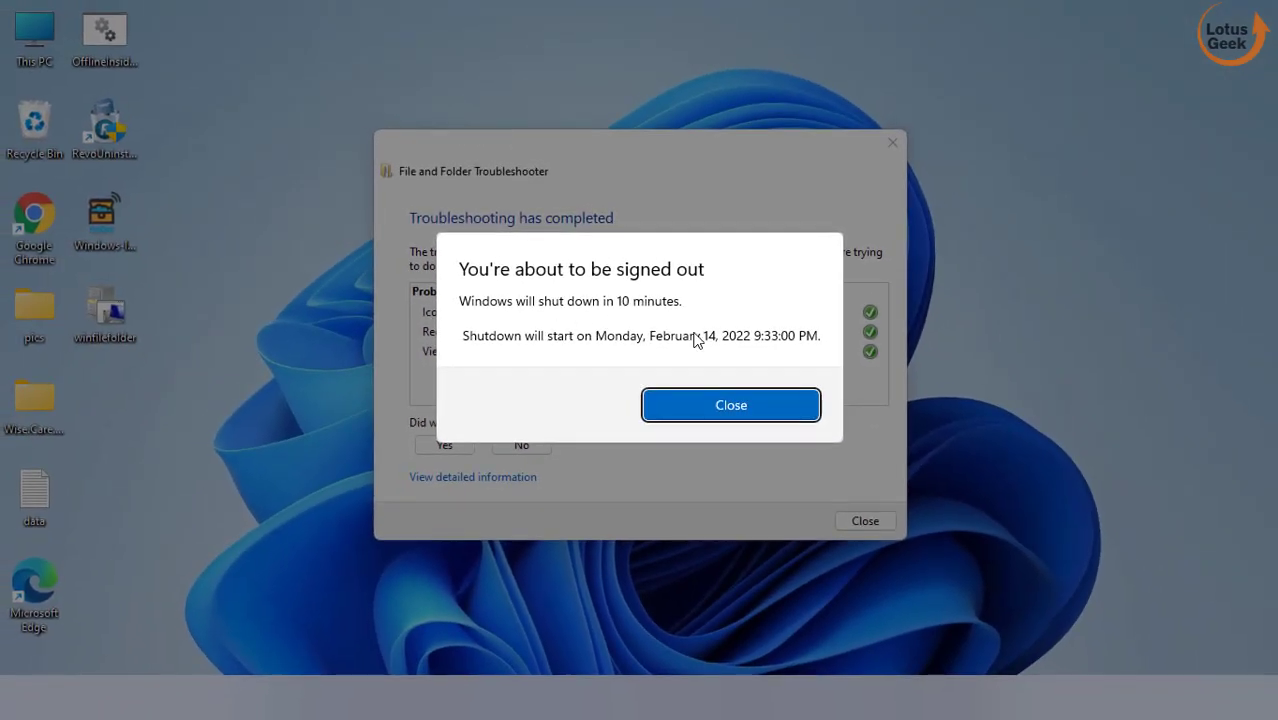
left_click(721, 399)
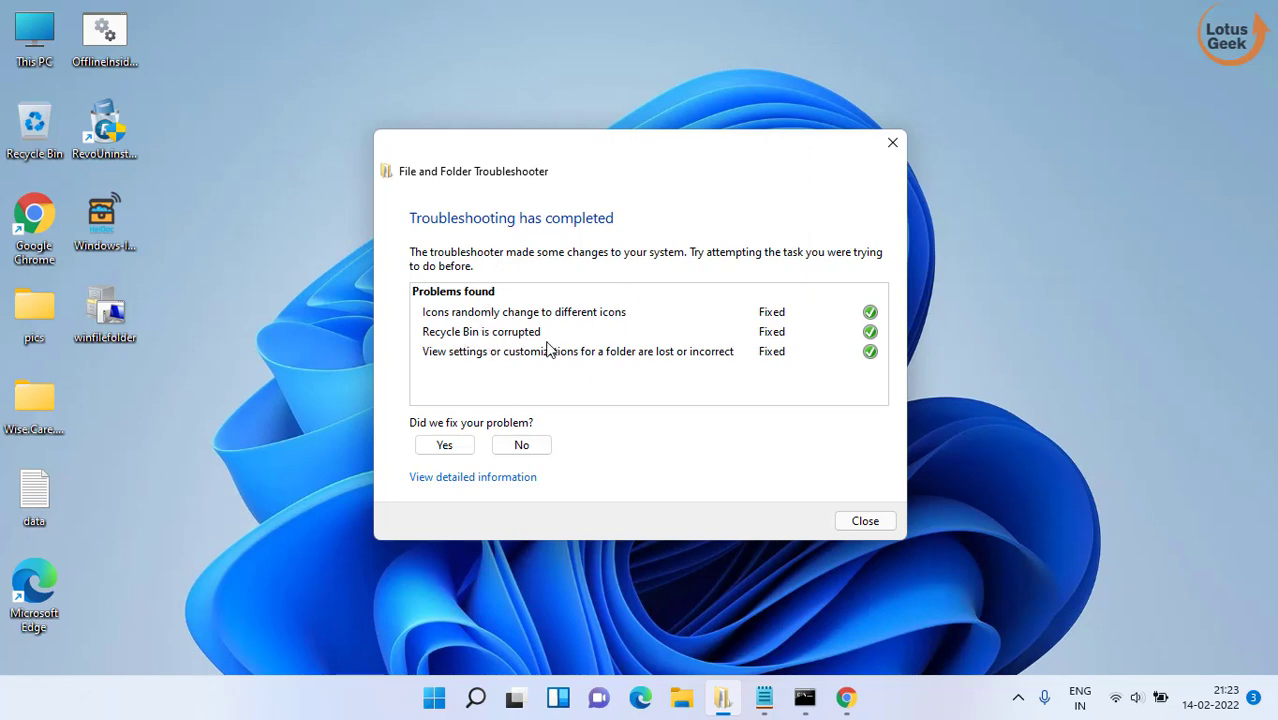
left_click(862, 520)
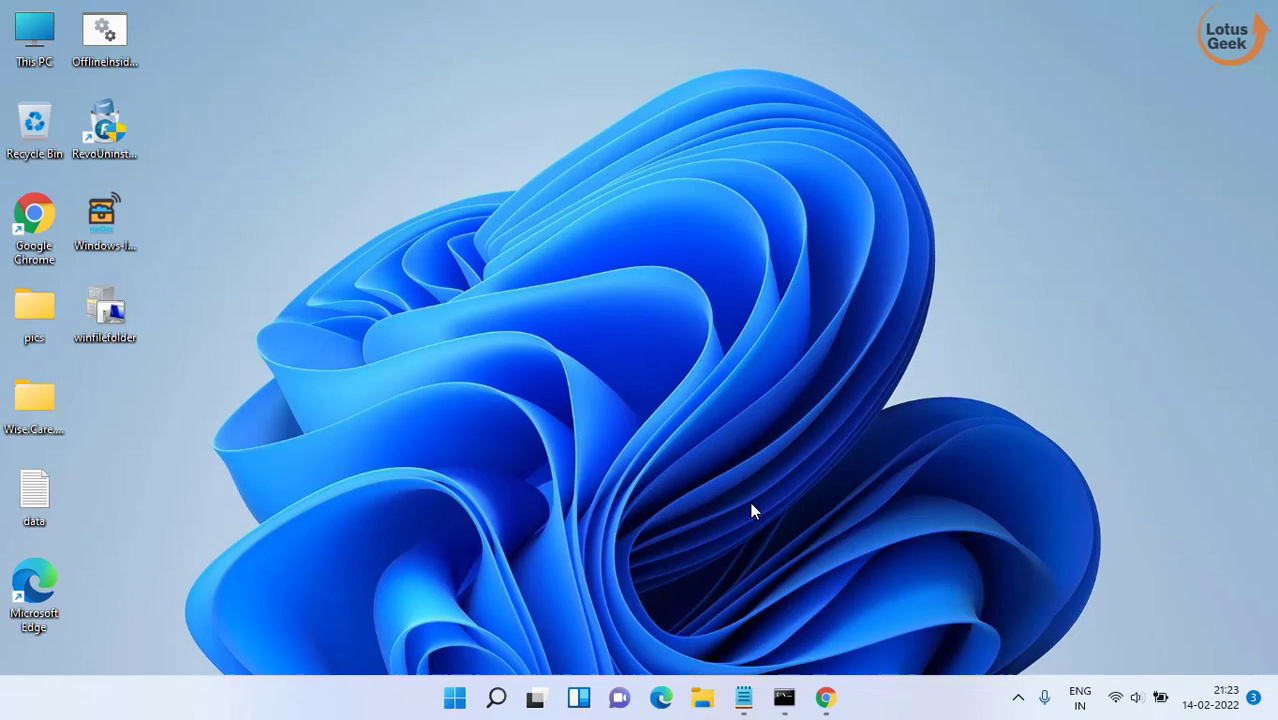
- Bring Chrome forward and go to the Download Windows 11 page, hiding the downloads list
left_click(826, 697)
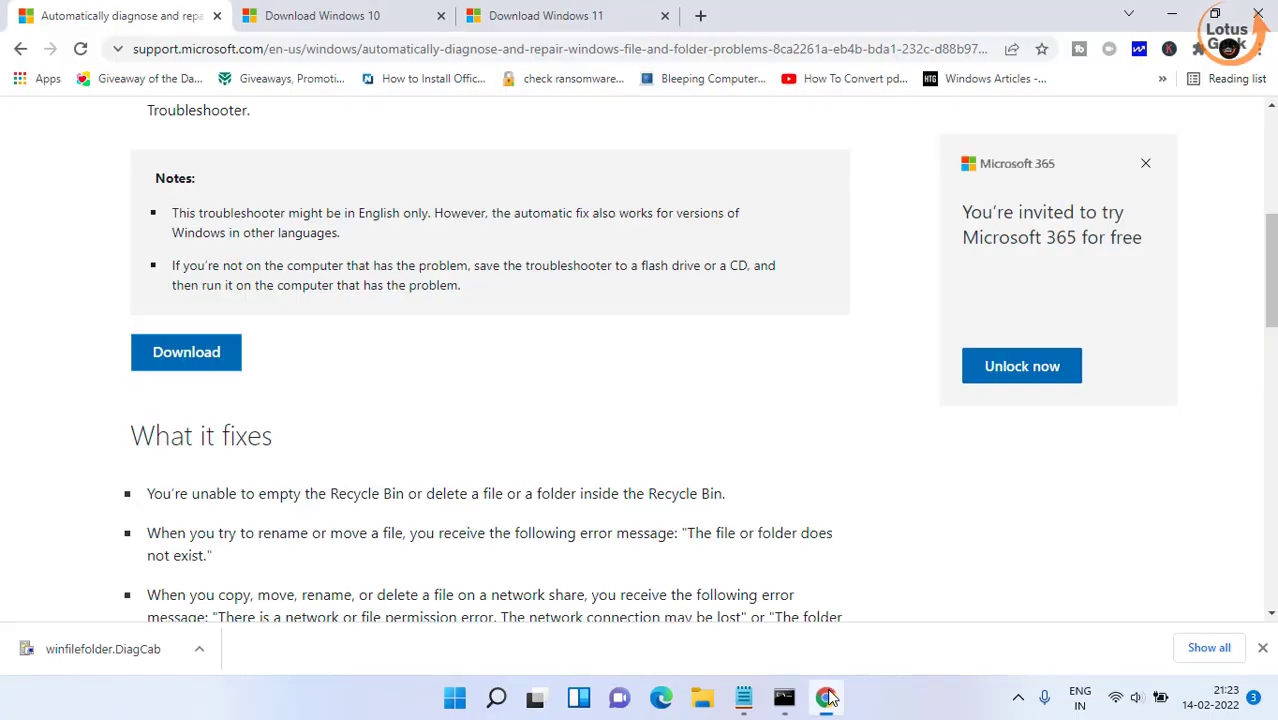
left_click(335, 15)
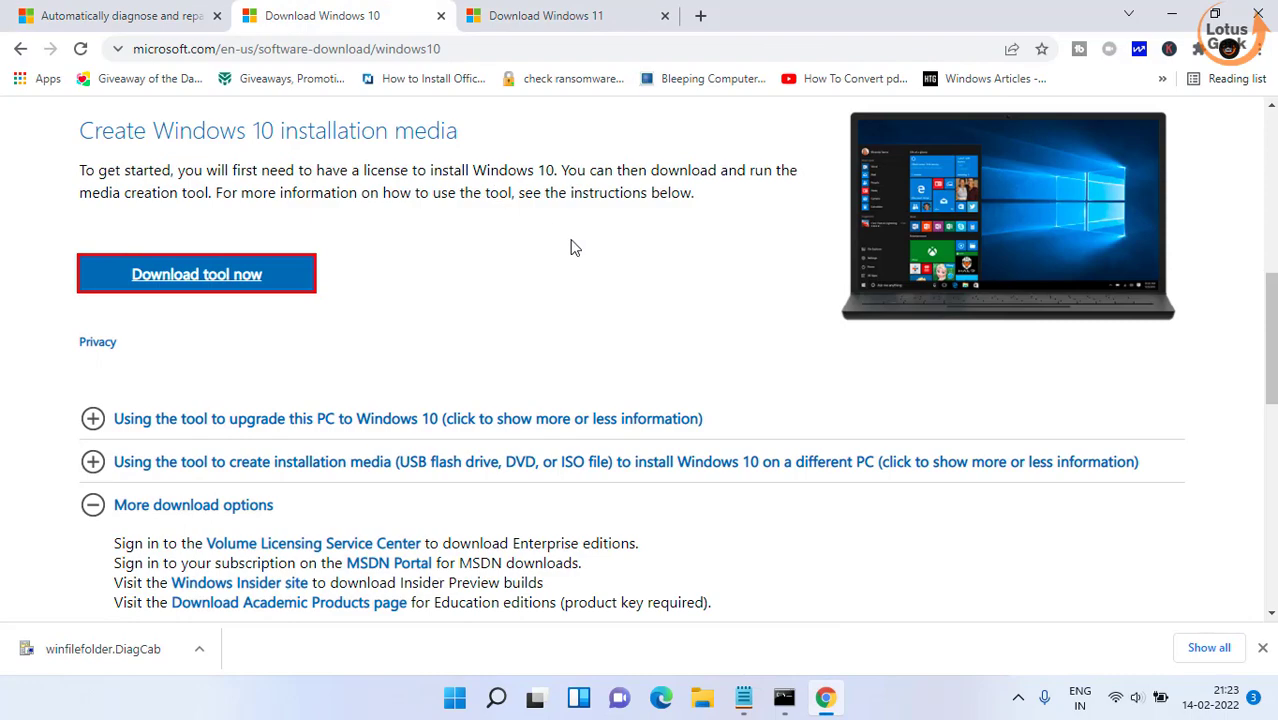
left_click(530, 15)
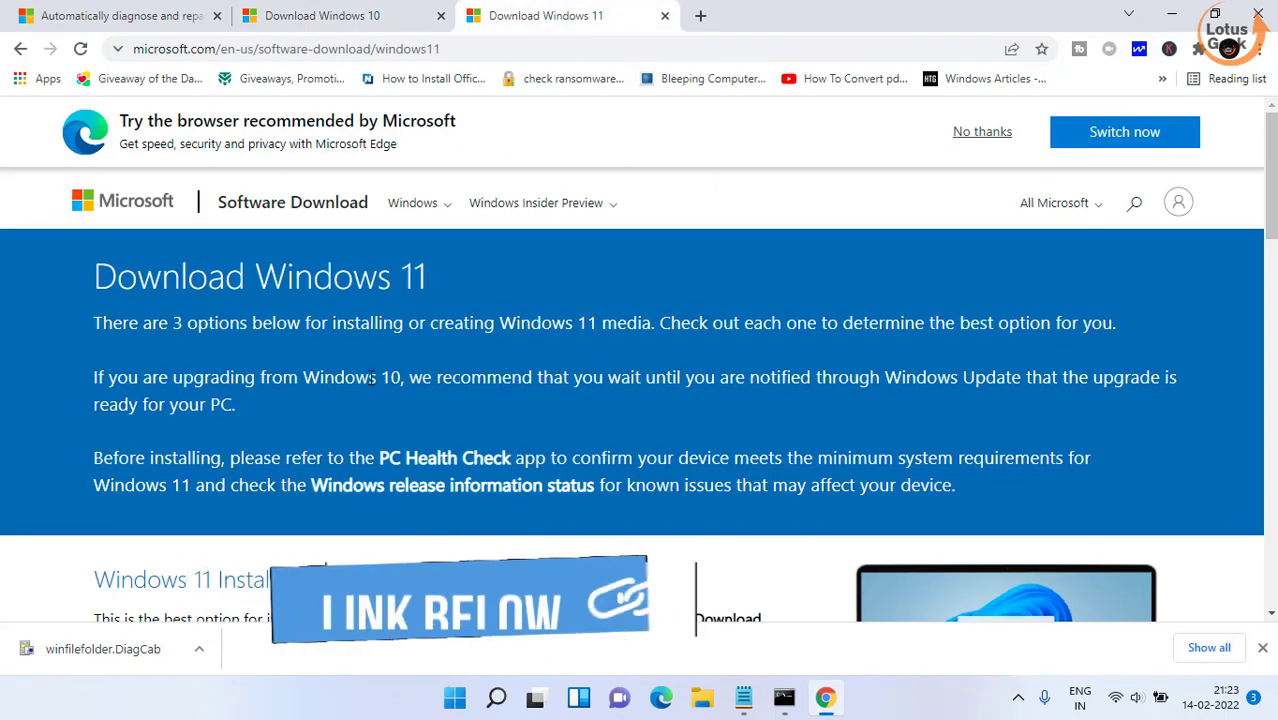
scroll(580, 460, "down", 1)
scroll(542, 477, "down", 2)
scroll(1160, 563, "up", 3)
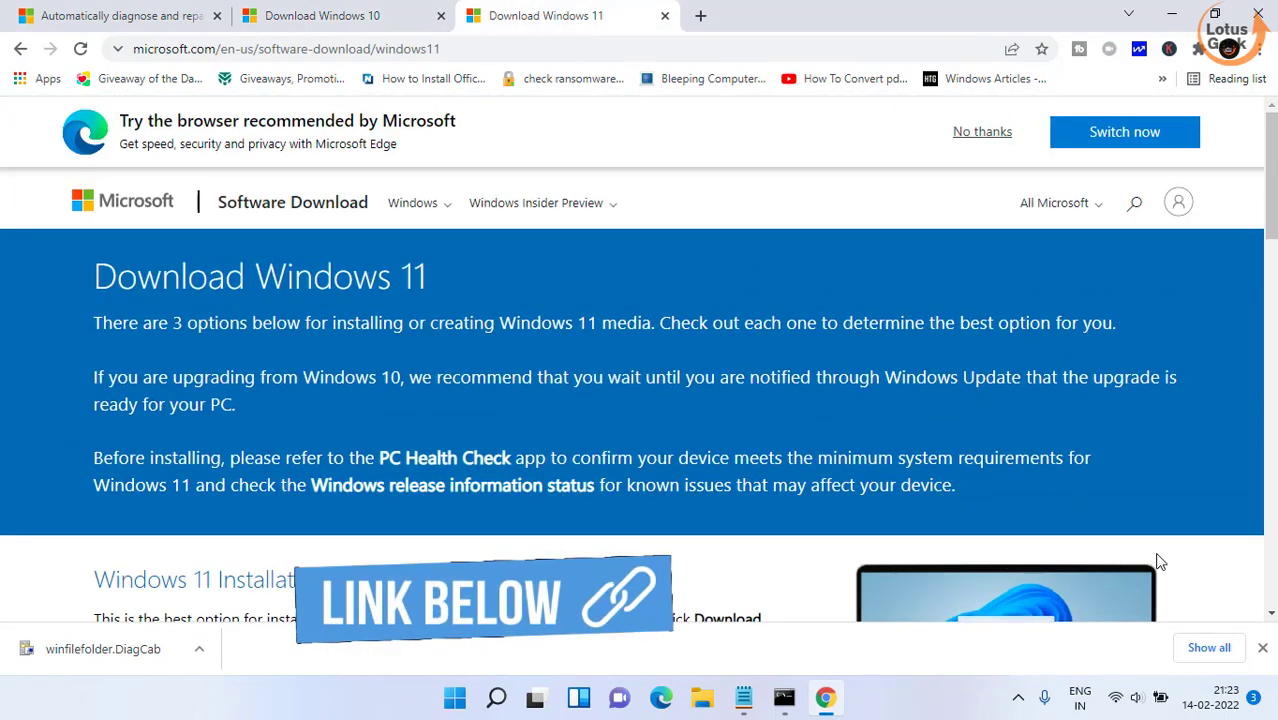
left_click(1261, 650)
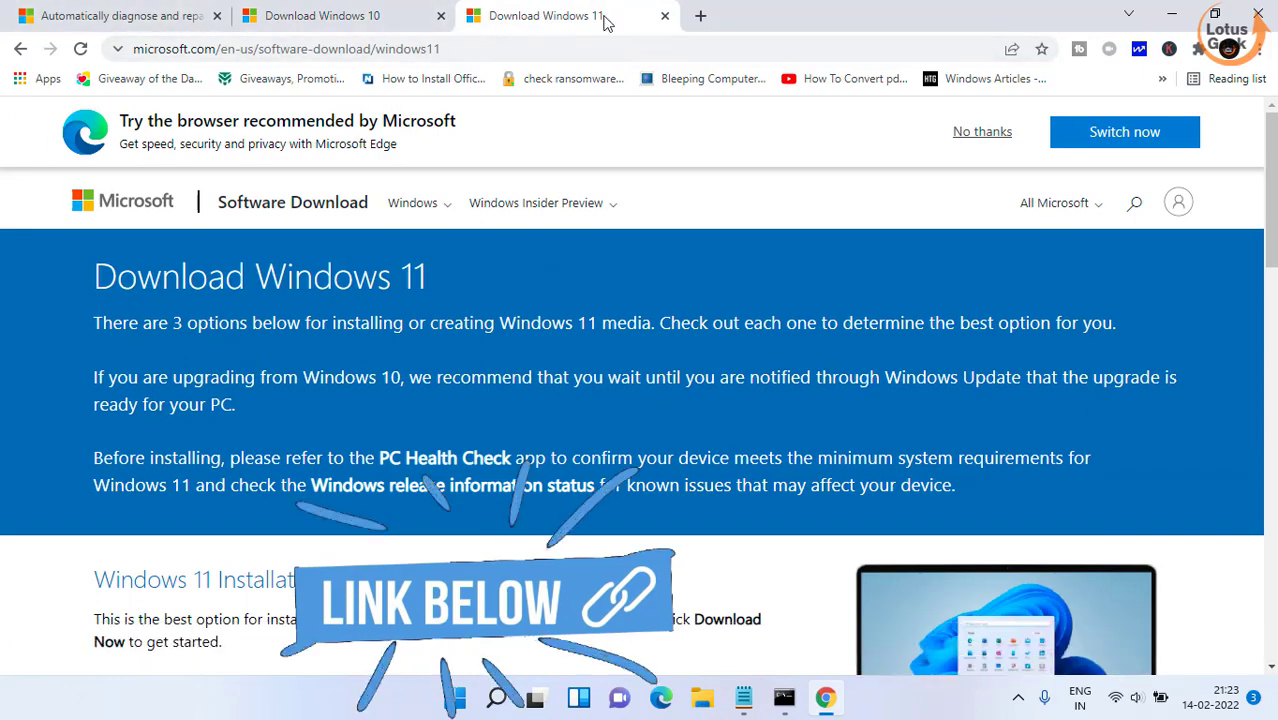
scroll(343, 380, "down", 8)
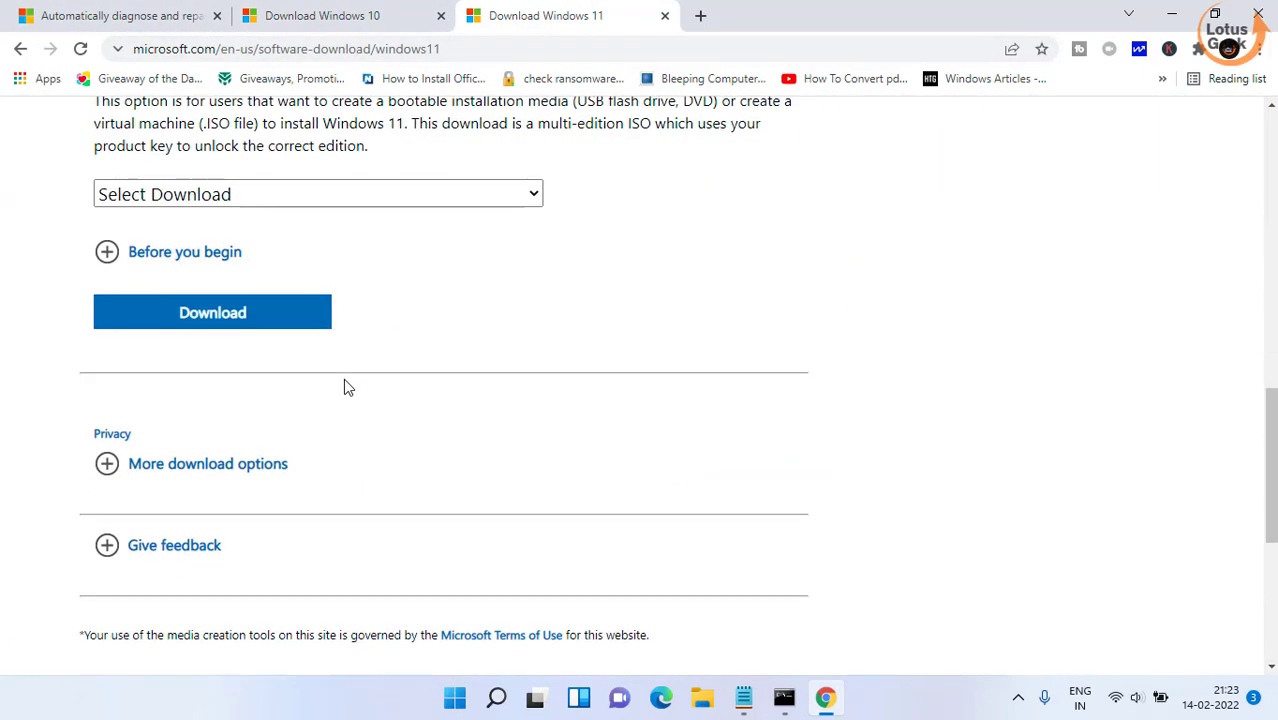
scroll(456, 340, "up", 2)
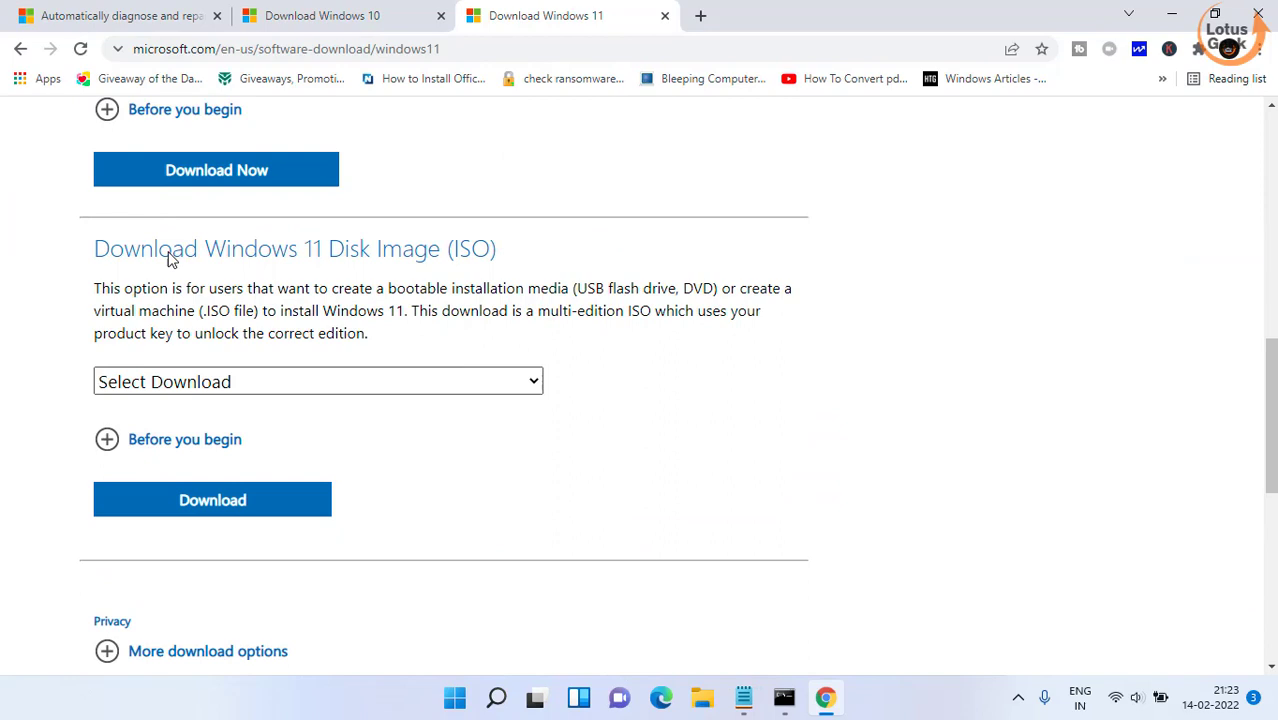
left_click_drag(140, 250, 605, 277)
- Choose the Windows 11 (multi-edition ISO) download with English as the product language
left_click(235, 385)
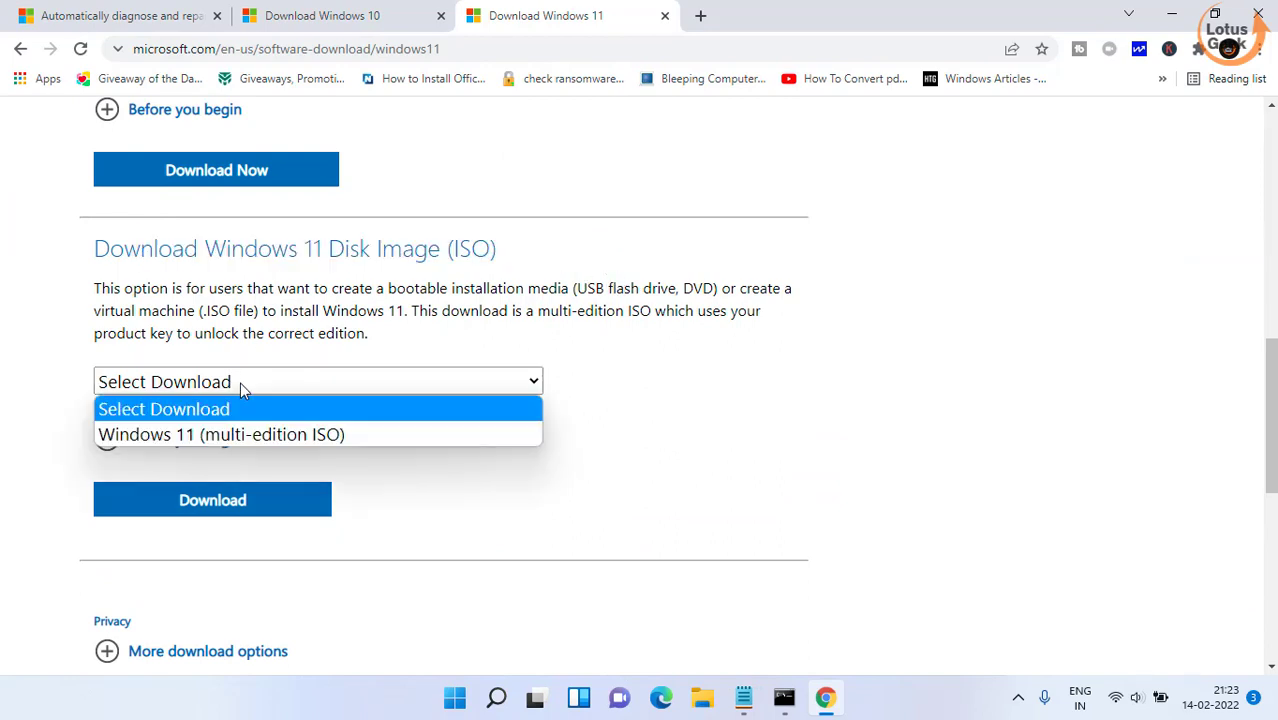
left_click(222, 434)
scroll(203, 503, "down", 3)
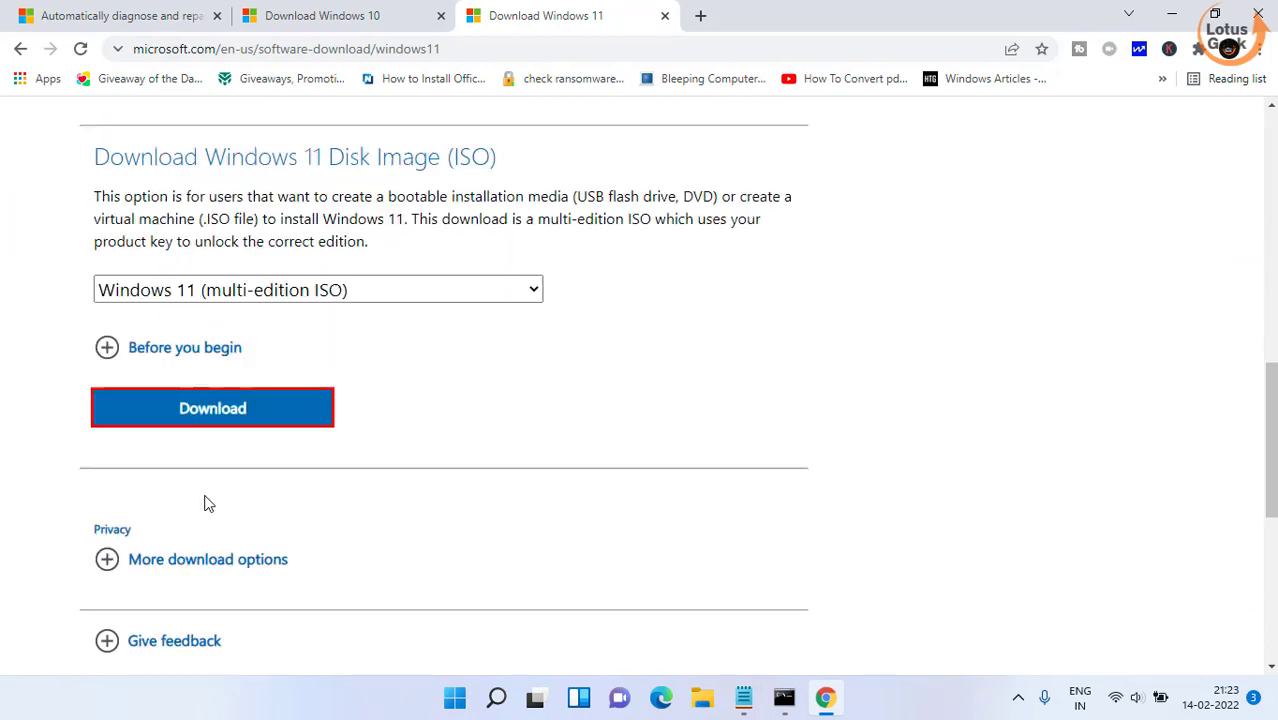
left_click(285, 412)
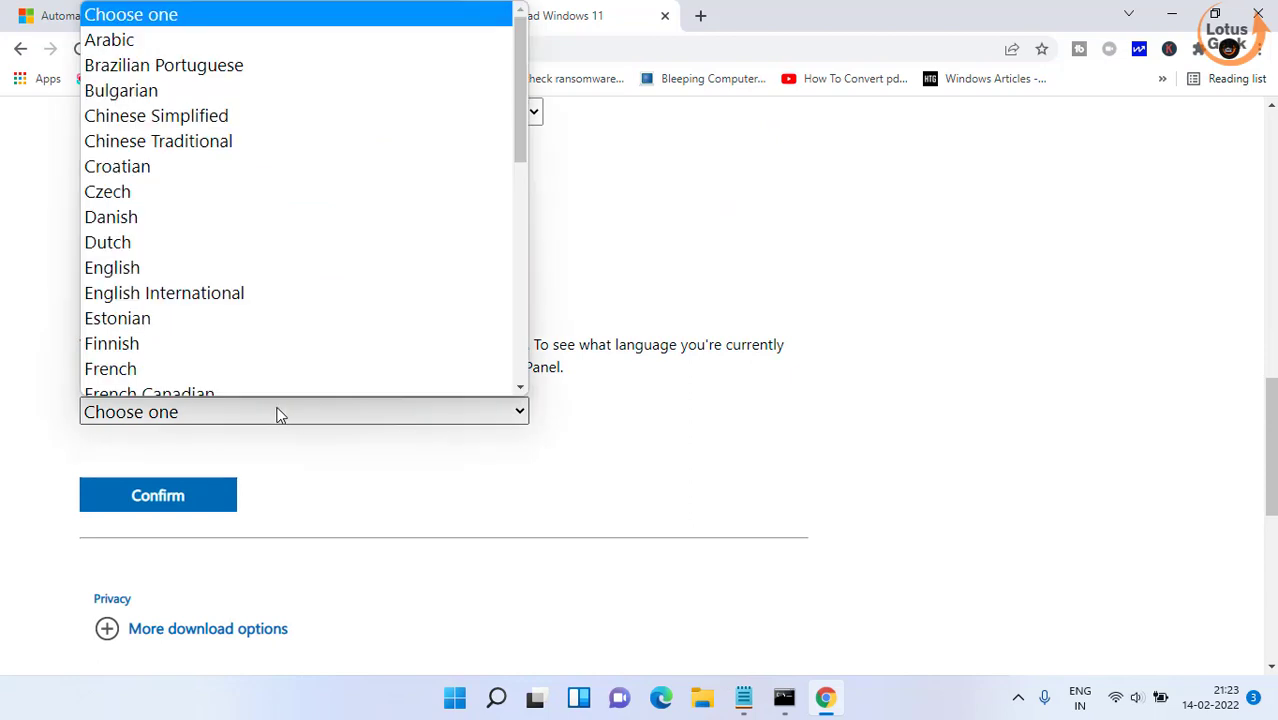
left_click(146, 262)
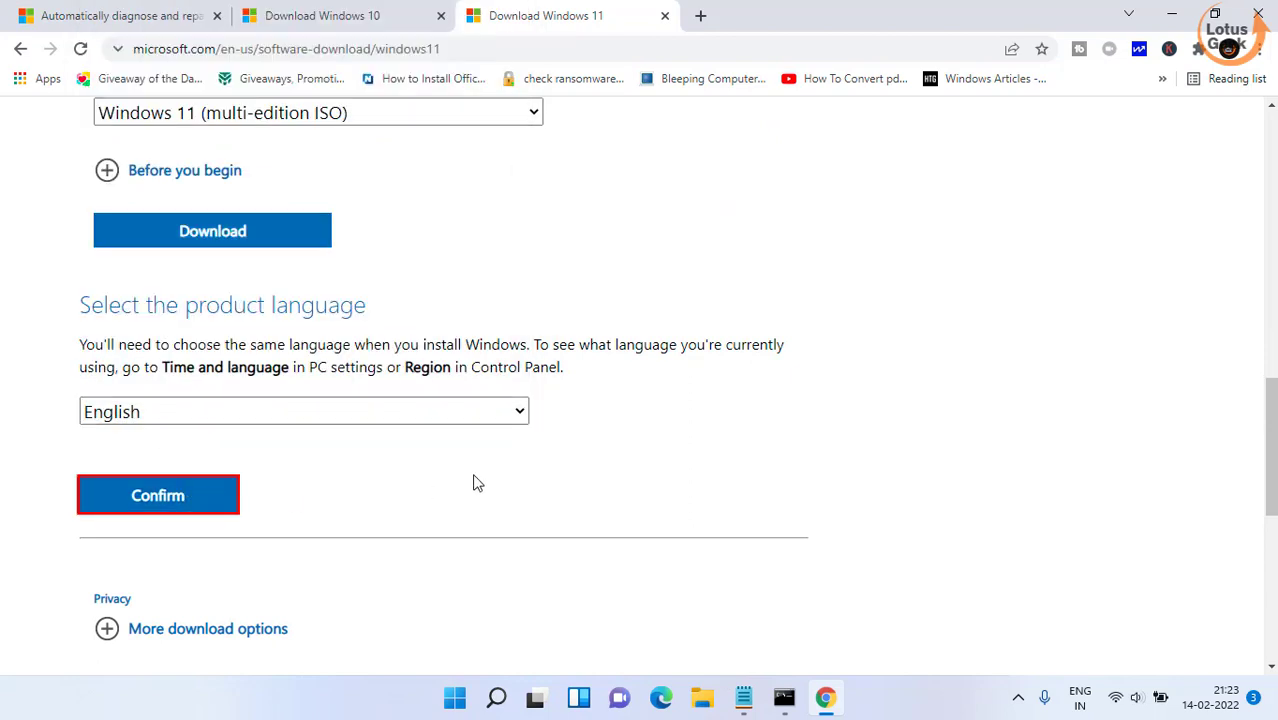
- Start the 64-bit Windows 11 ISO download, then cancel the Save As dialog
scroll(476, 483, "down", 1)
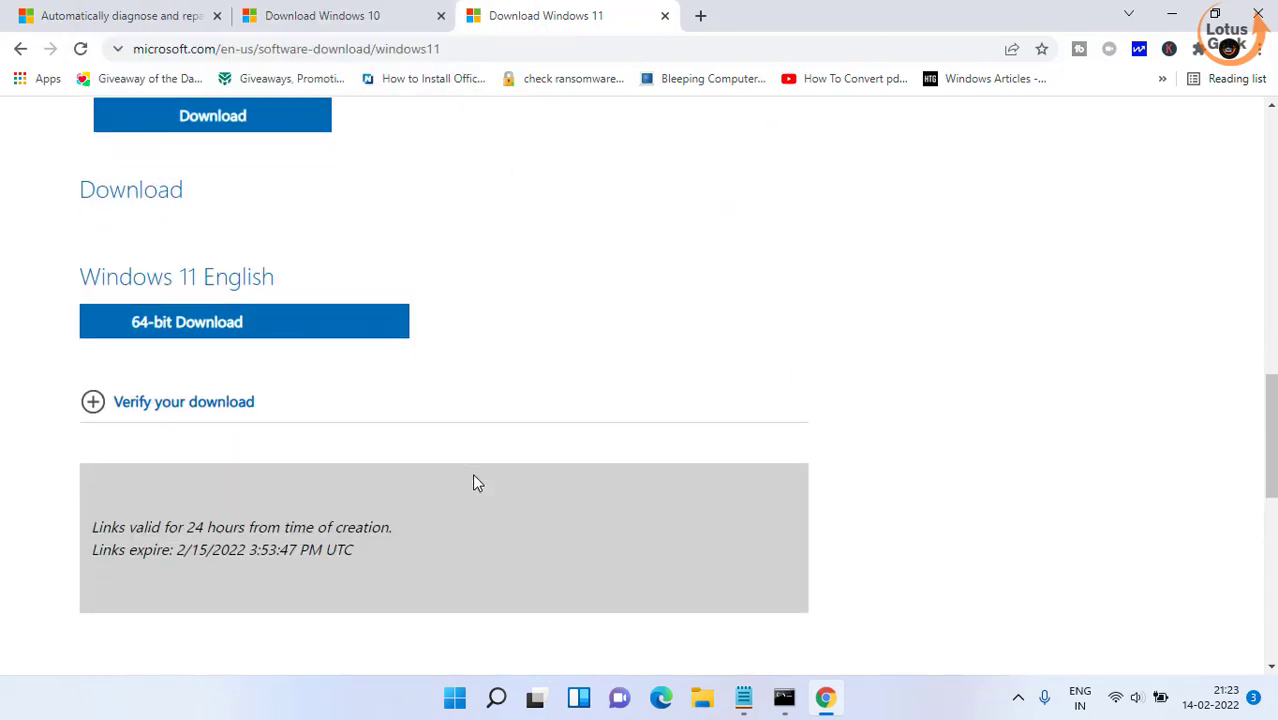
scroll(378, 390, "down", 1)
left_click(215, 264)
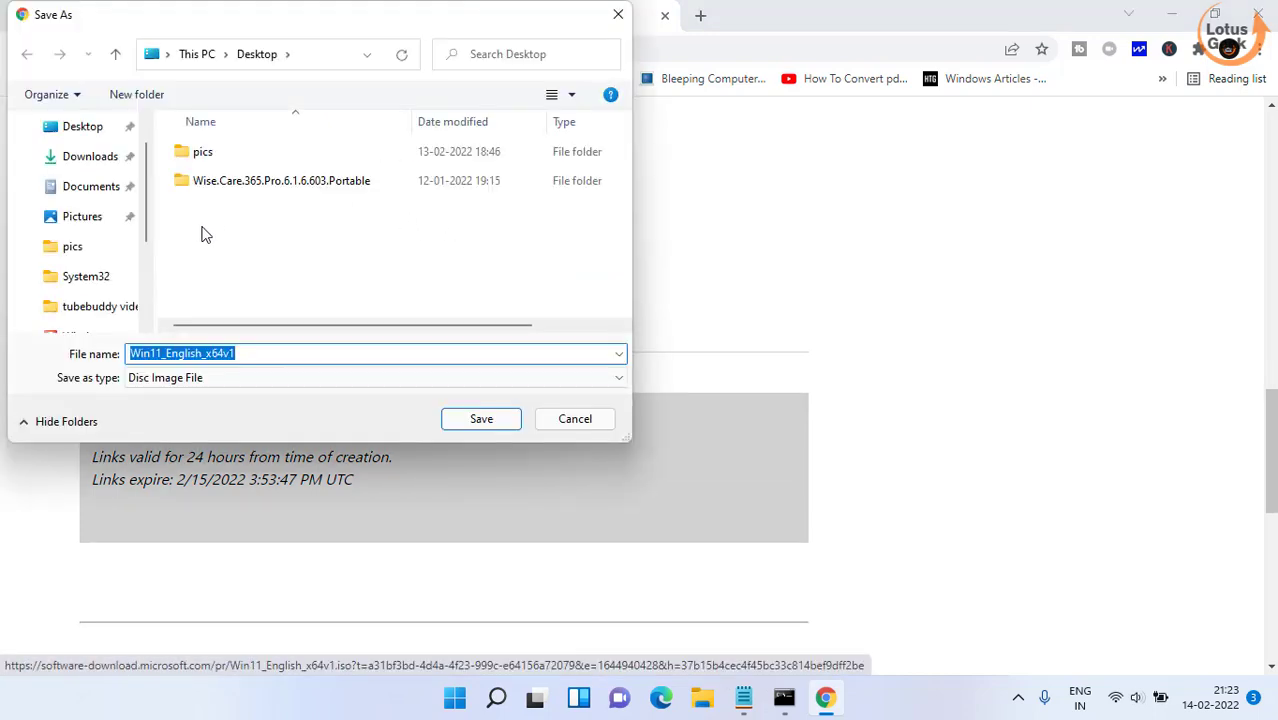
left_click(570, 420)
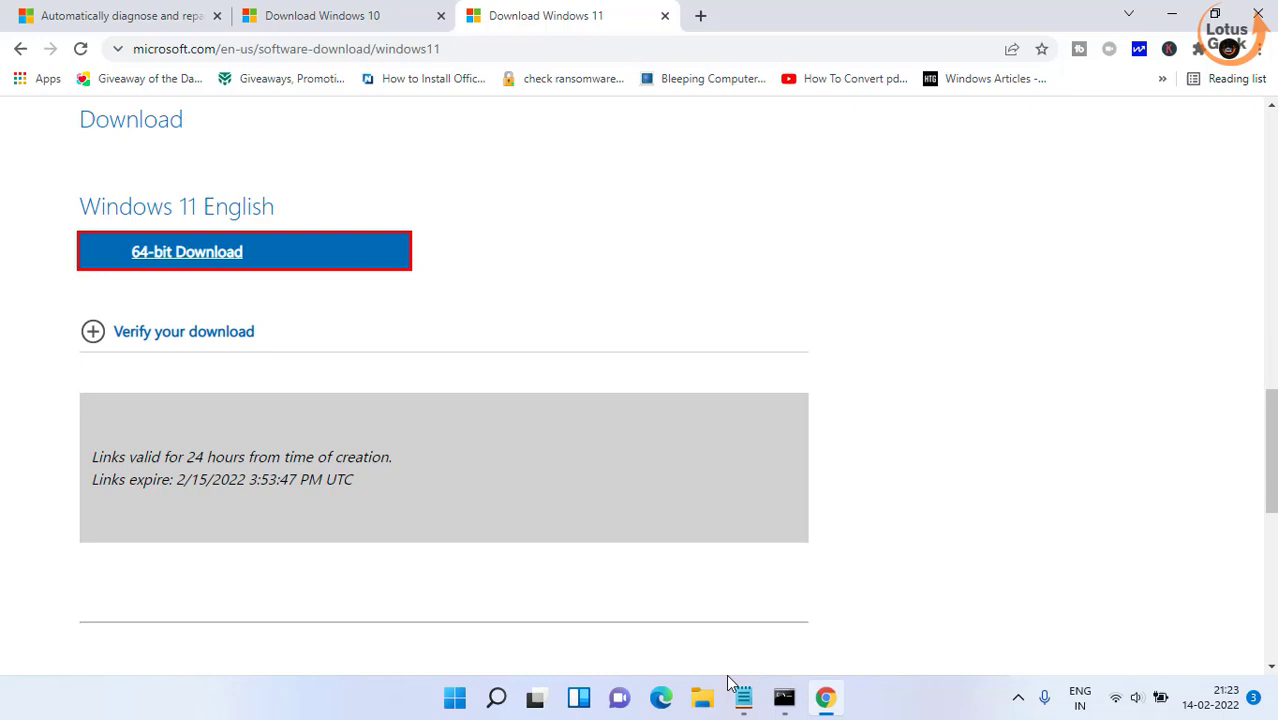
- Browse File Explorer to New Volume (D:)\Windows and select the Win11_English_x64v1 disk image
key("super+e")
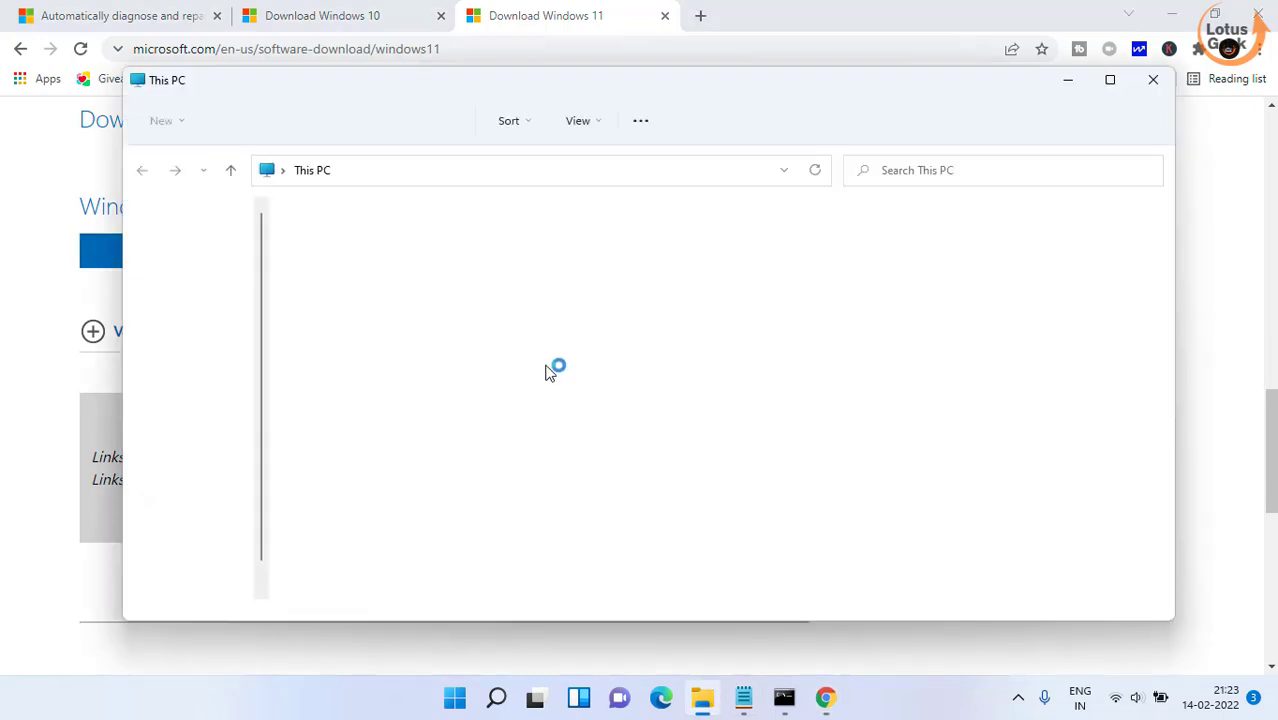
double_click(657, 397)
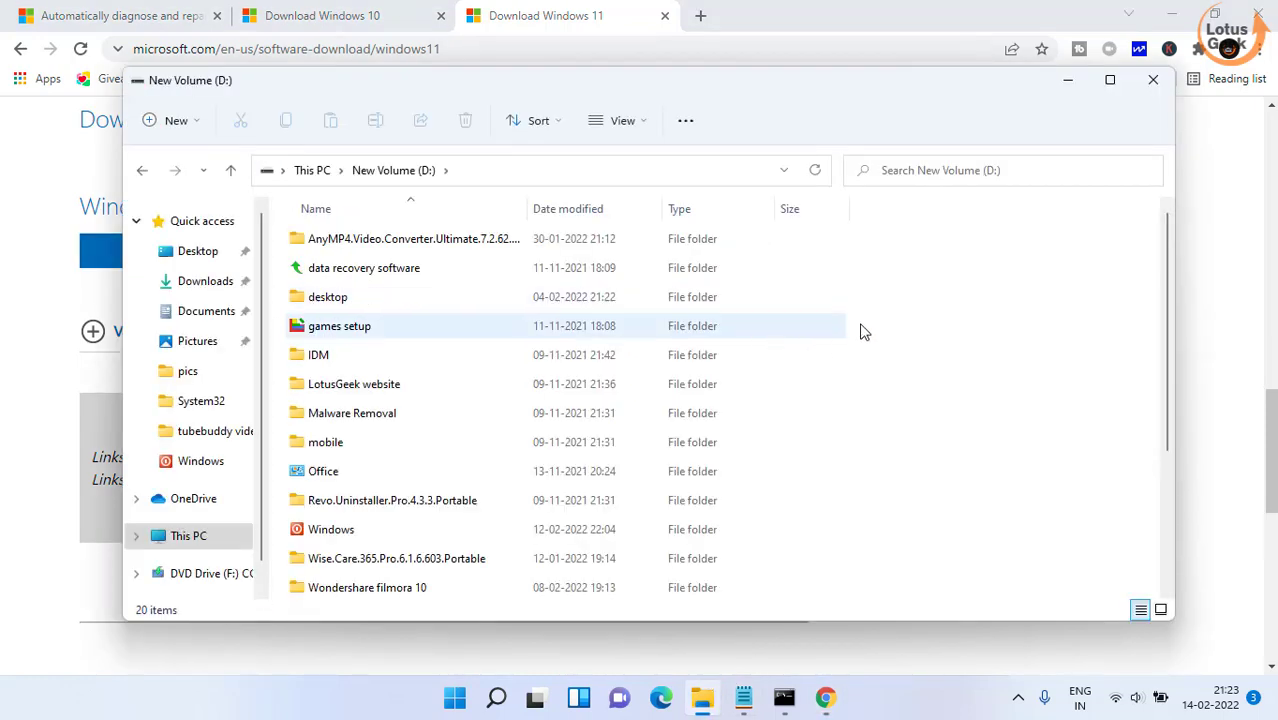
left_click(419, 366)
key("w")
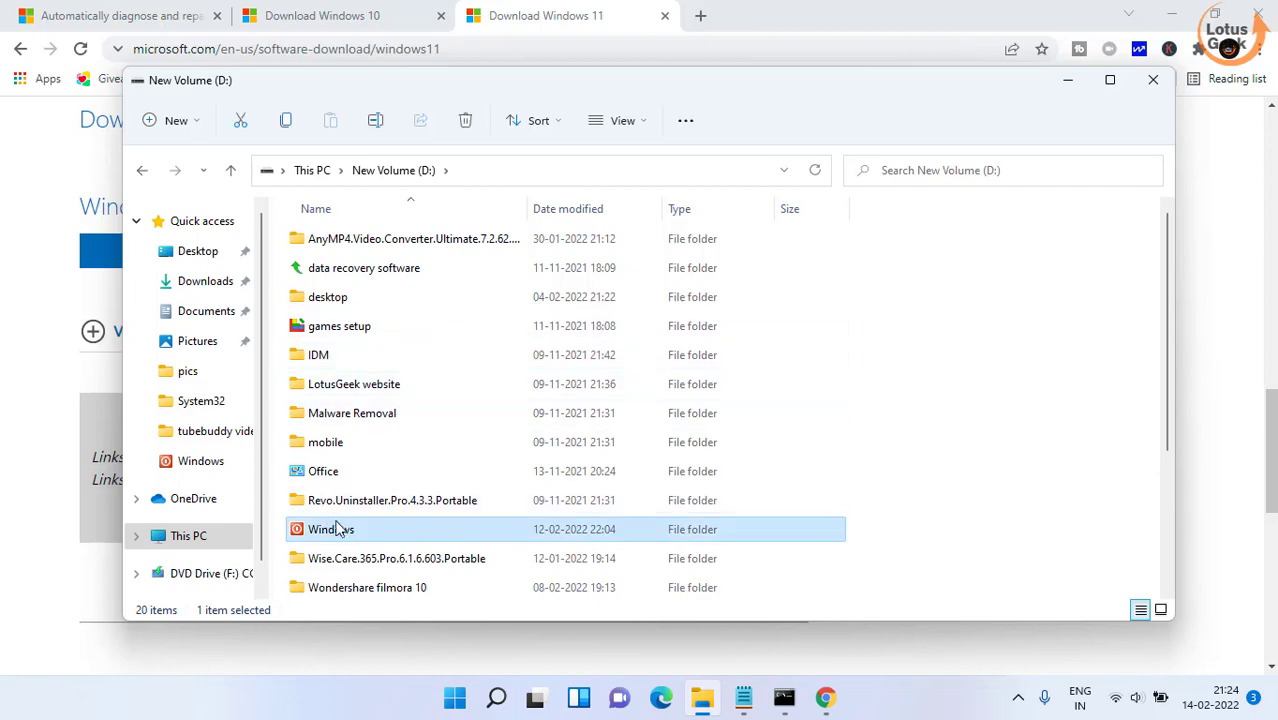
double_click(342, 538)
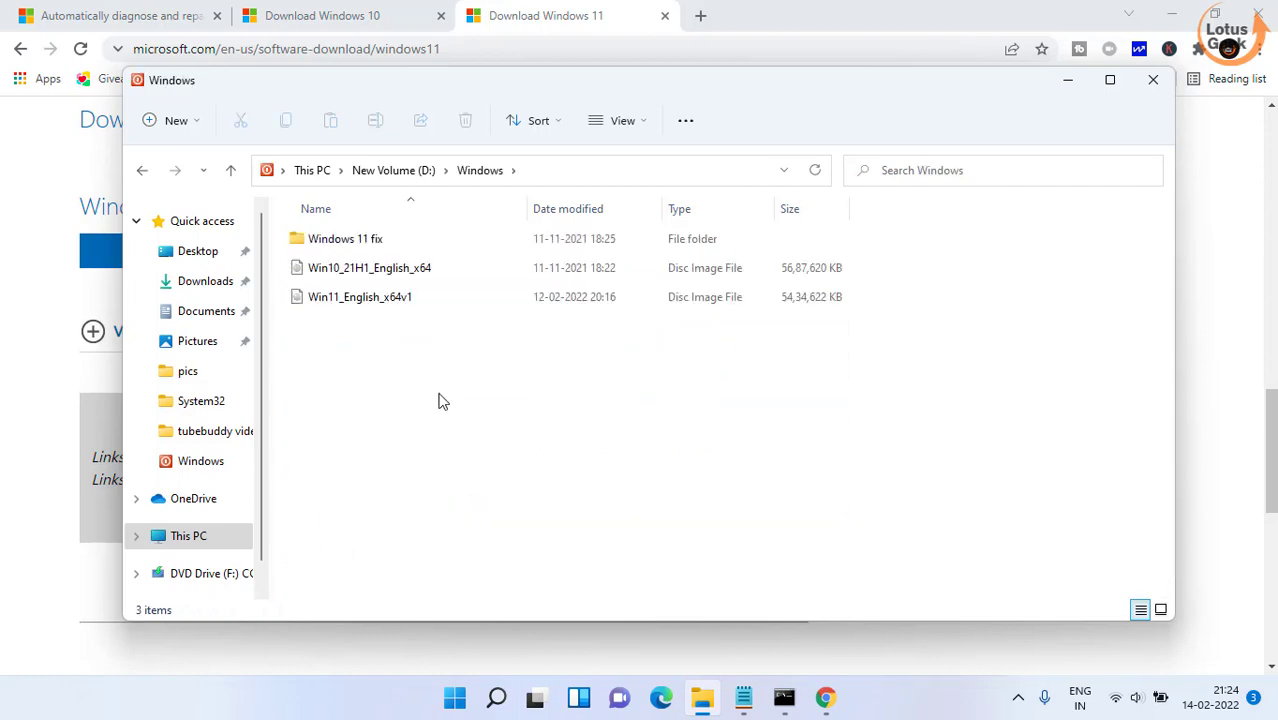
left_click(363, 303)
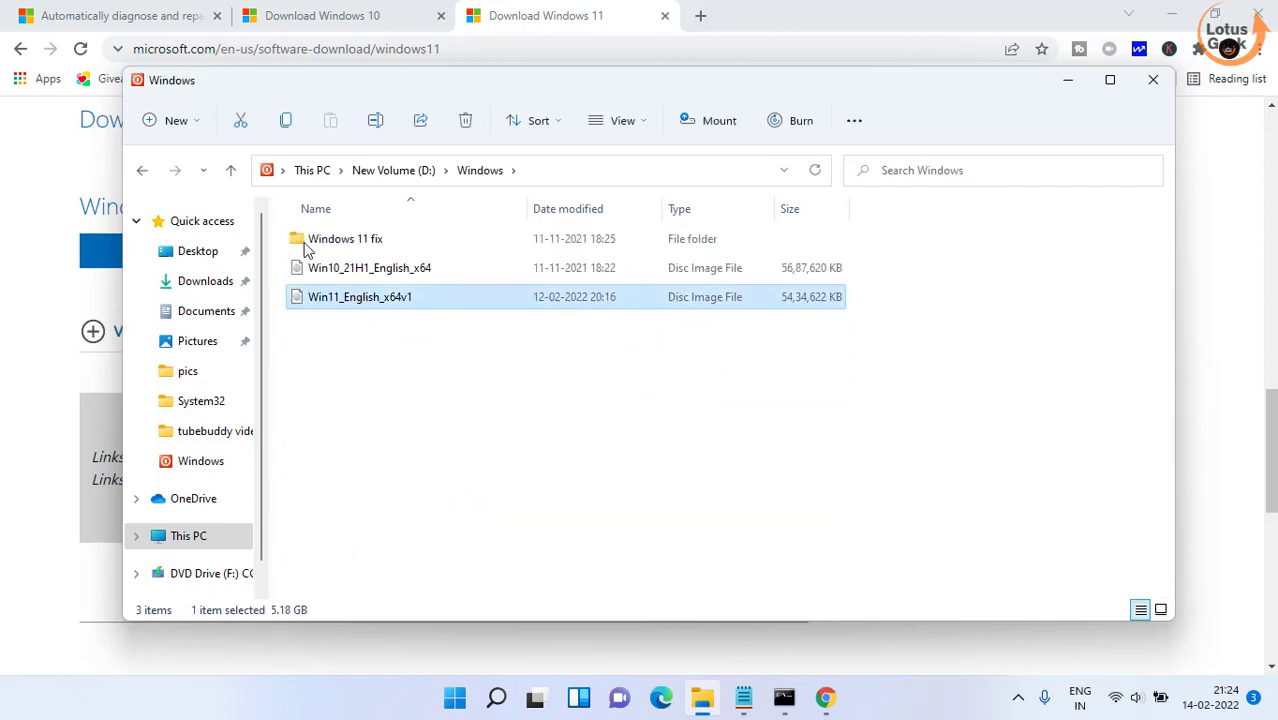
- Download MediaCreationTool21H2 from the Windows 10 page and run it, minimizing the browser
left_click(390, 14)
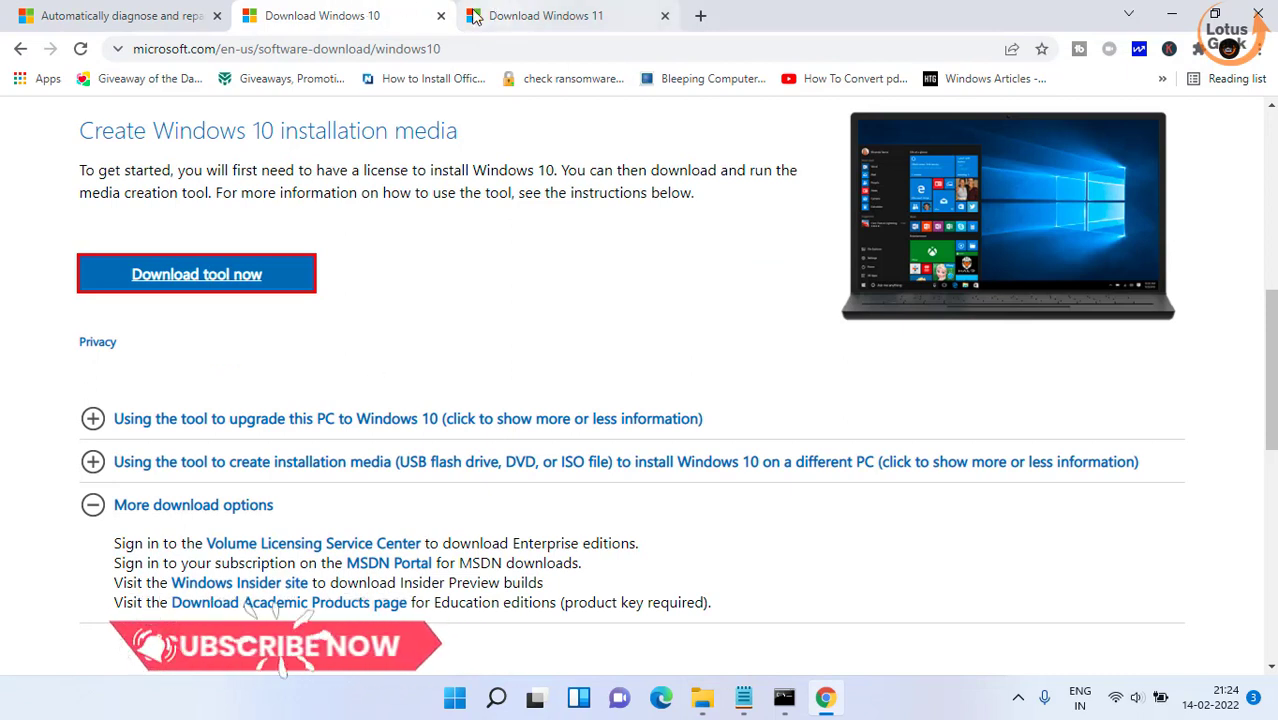
left_click_drag(80, 133, 458, 133)
left_click(322, 251)
left_click(198, 285)
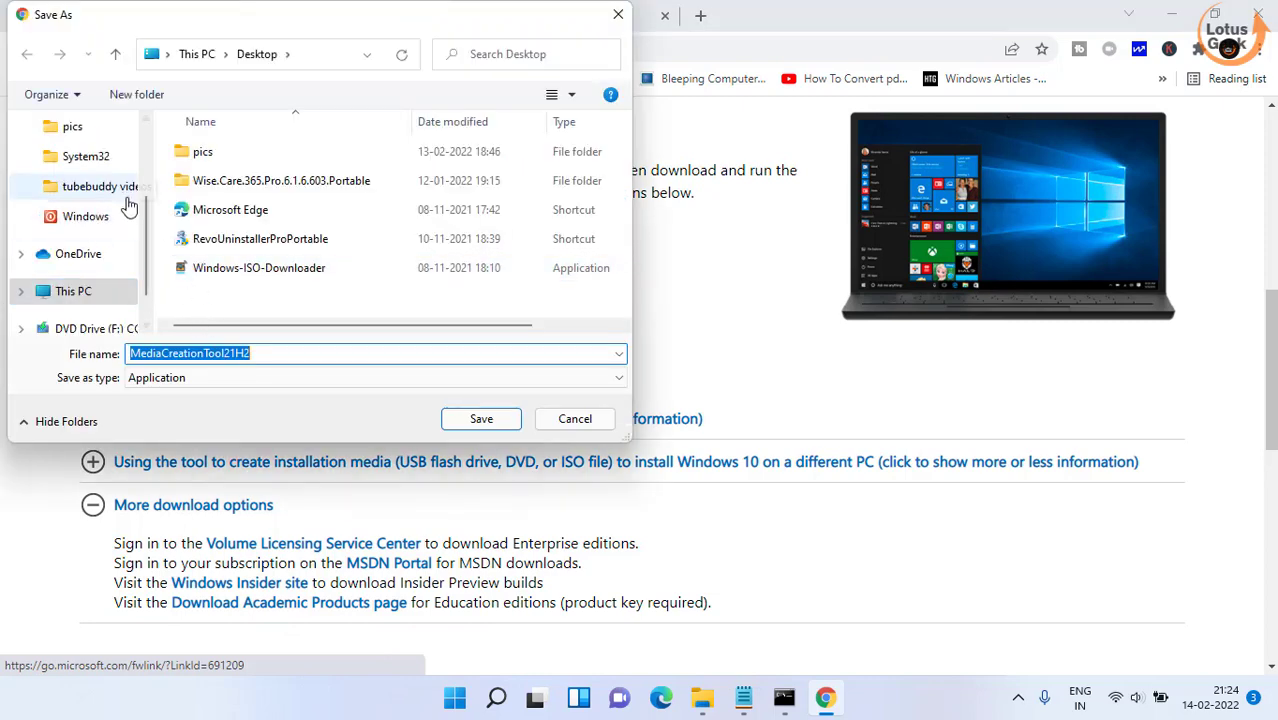
left_click(502, 422)
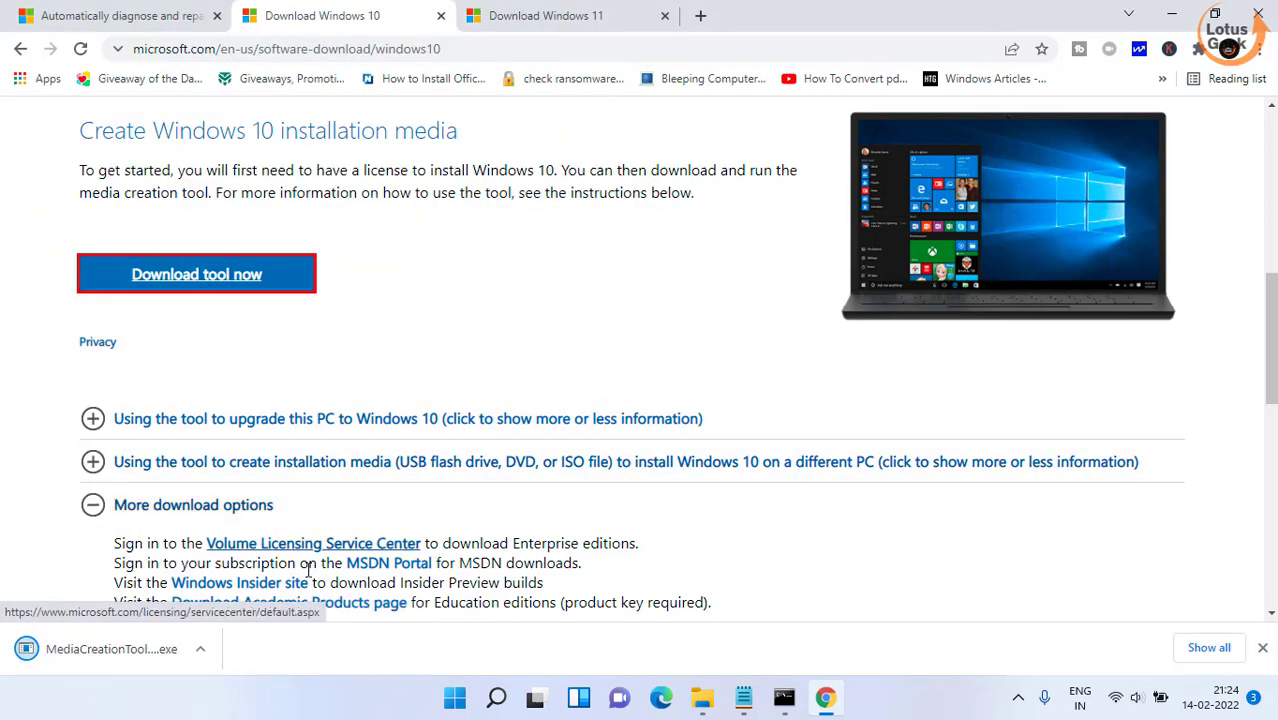
left_click(127, 668)
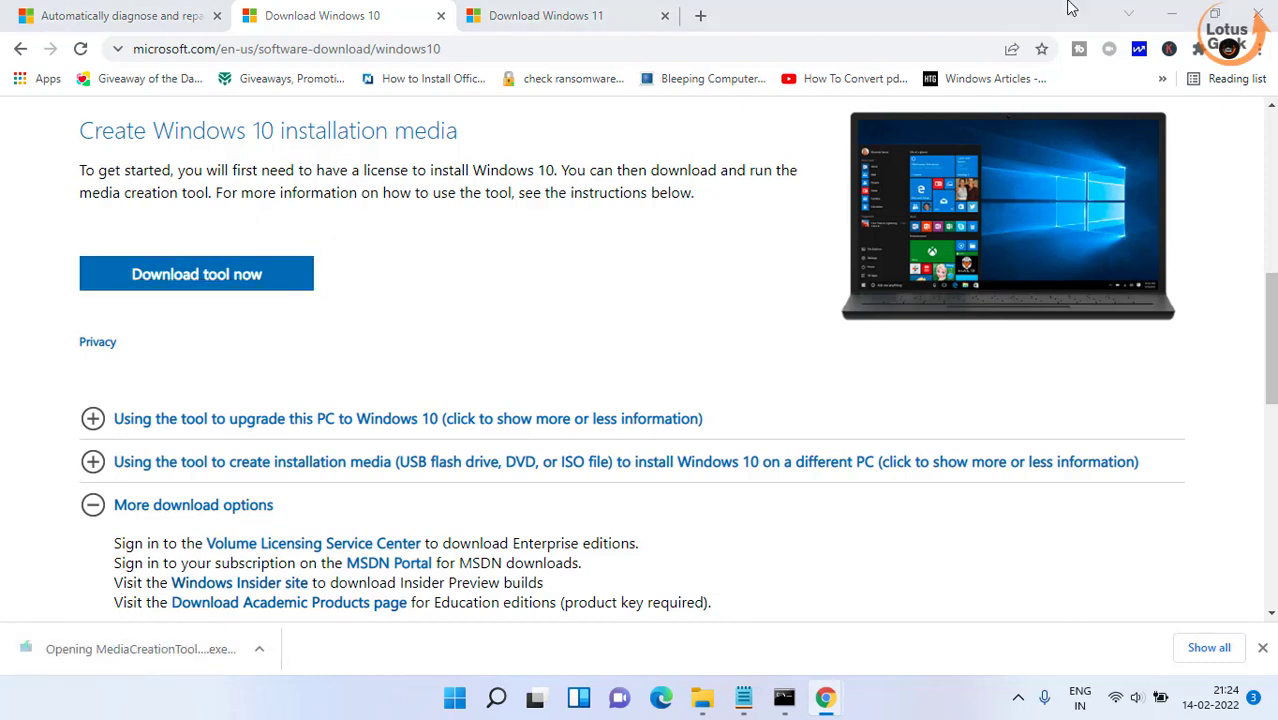
left_click(1172, 12)
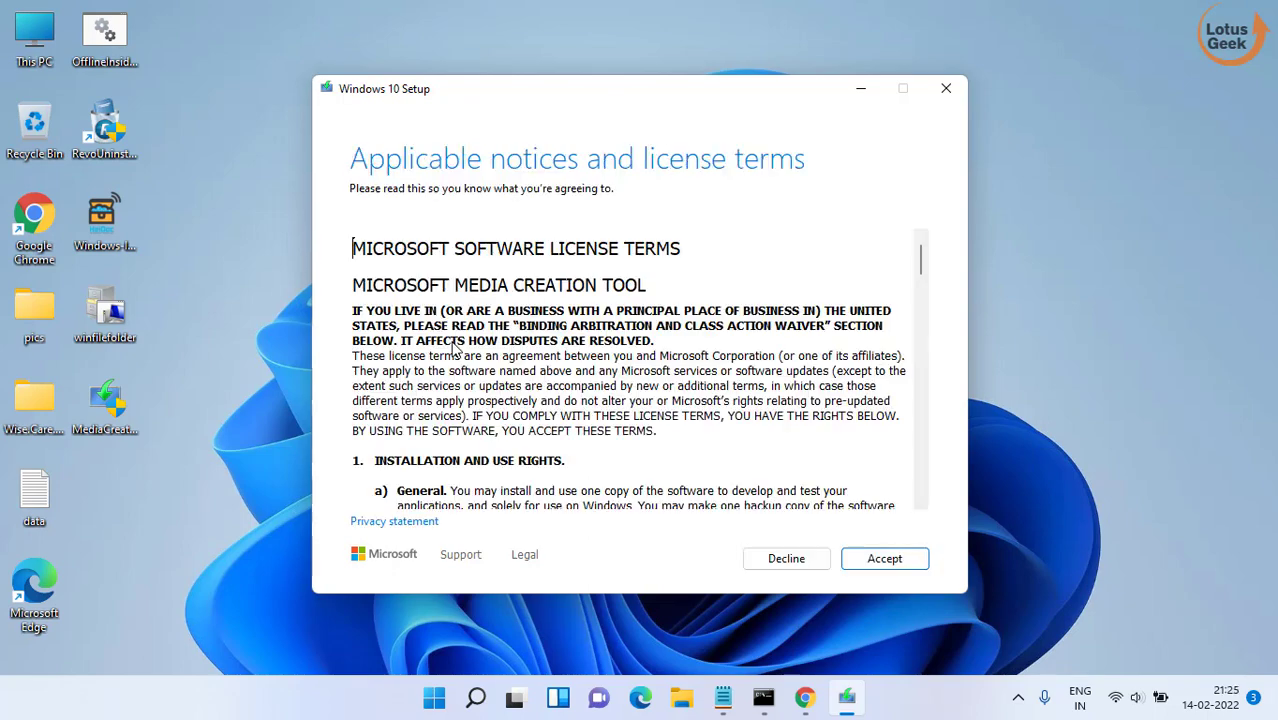
- Accept the Windows 10 Setup license terms
left_click(905, 566)
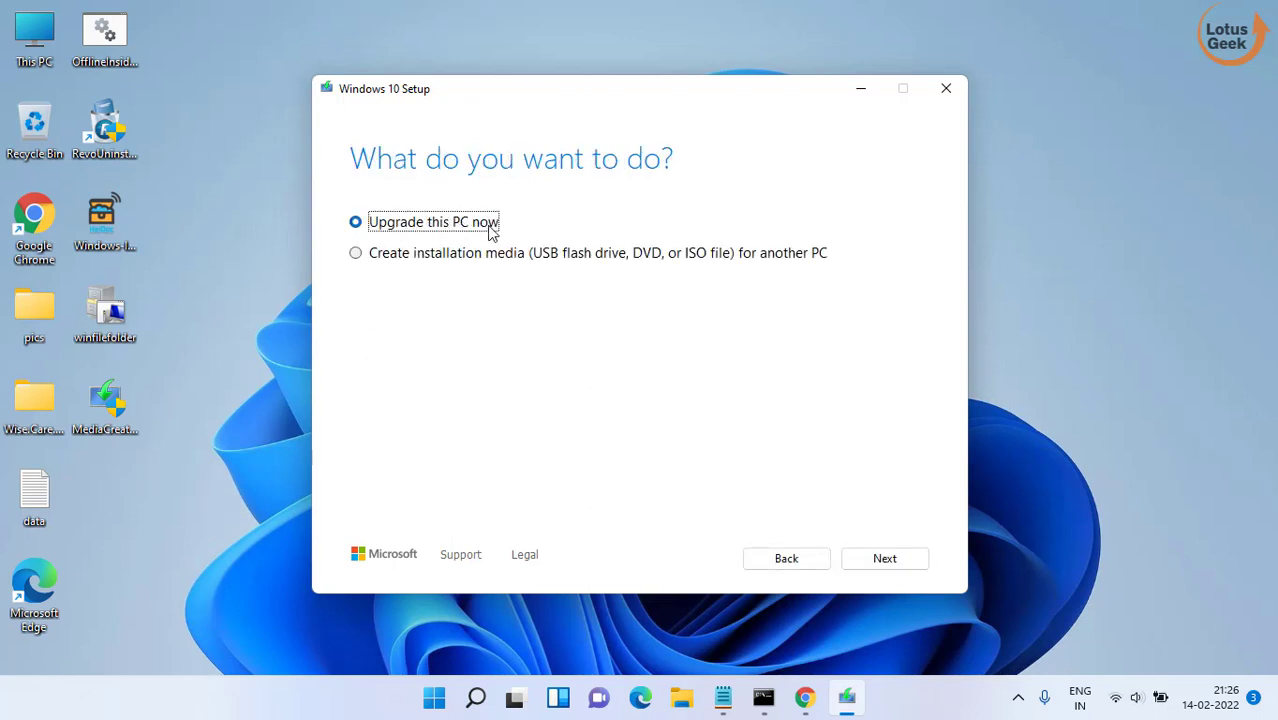
- Start the 'Upgrade this PC now' download of Windows 10, answer the quit prompt, and minimize Setup
left_click(899, 563)
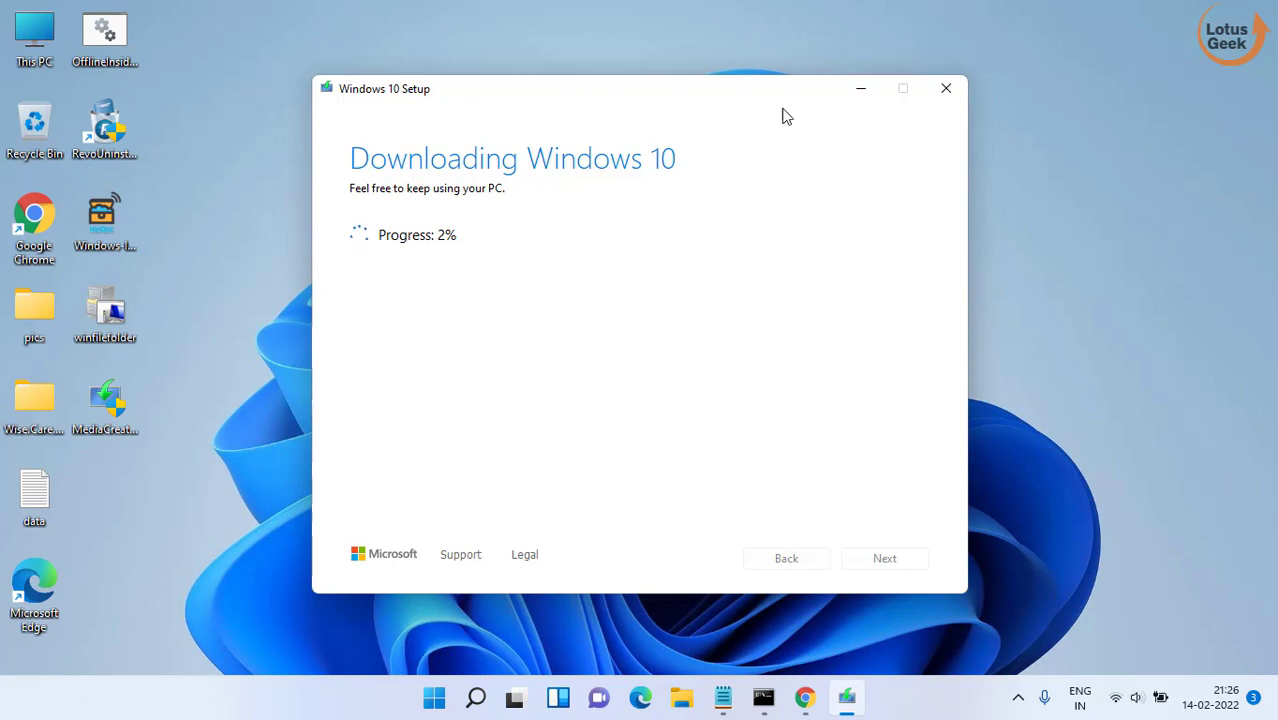
left_click(935, 100)
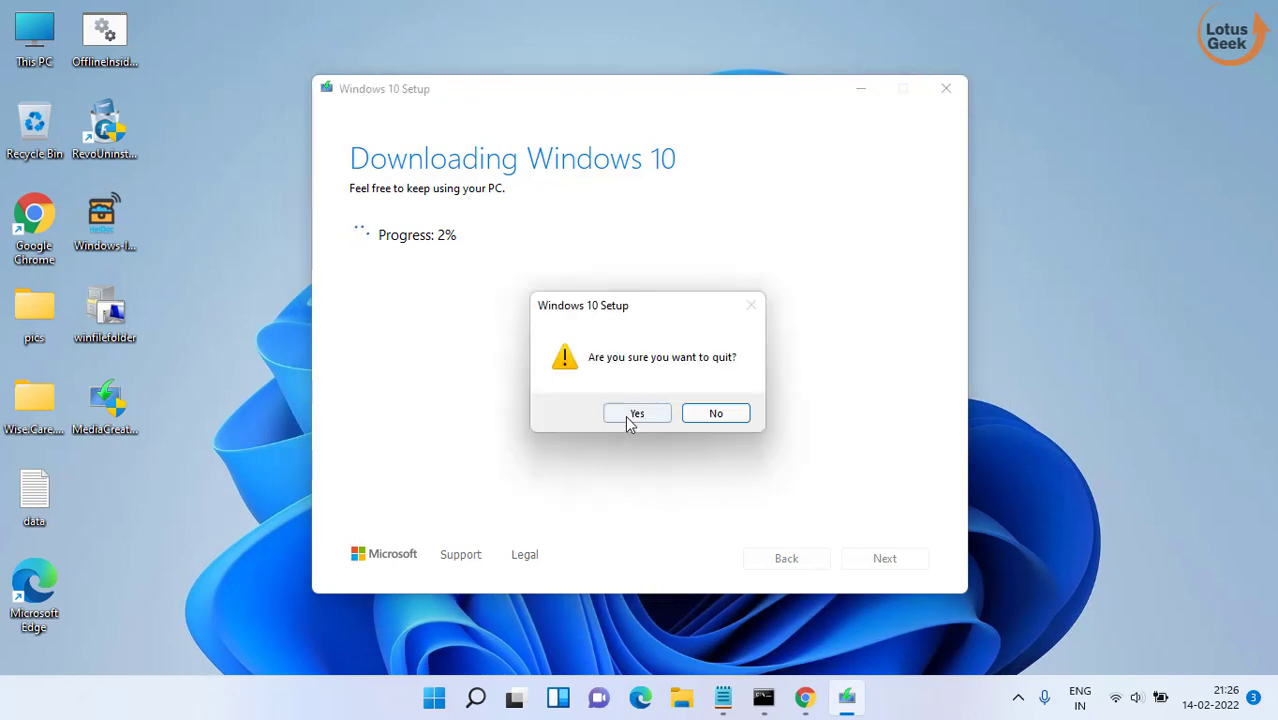
left_click(634, 414)
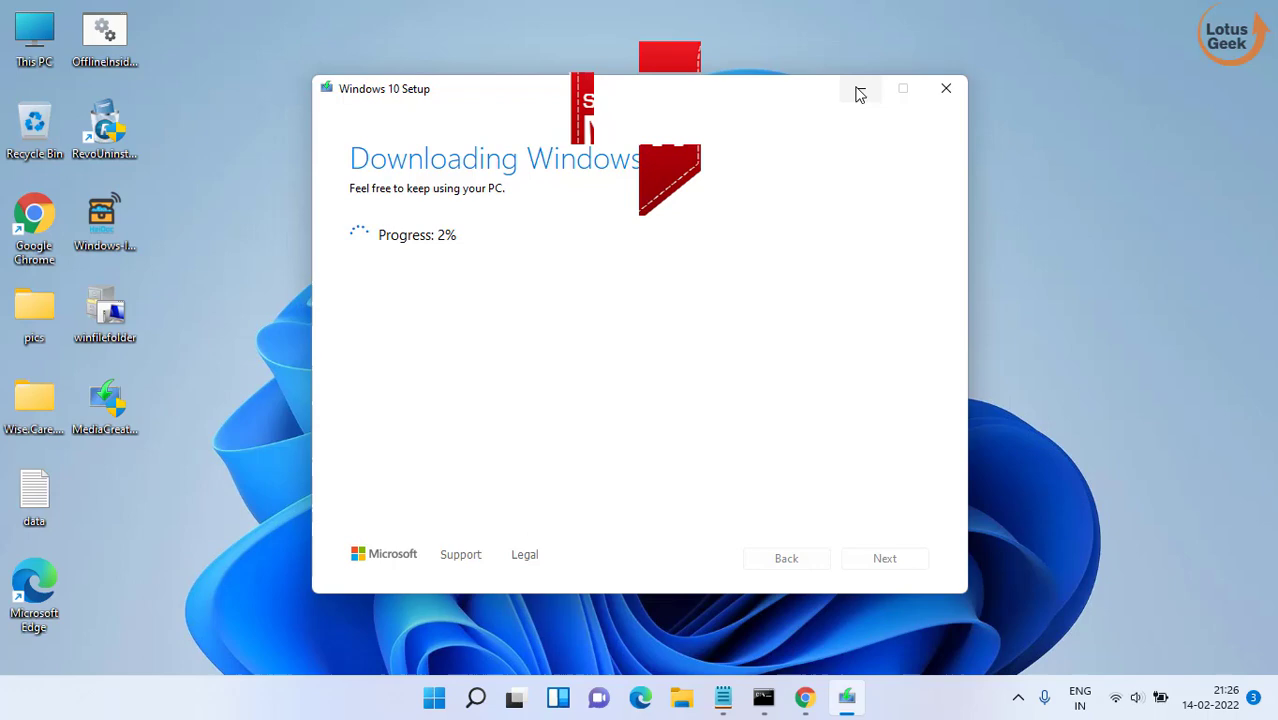
left_click(858, 91)
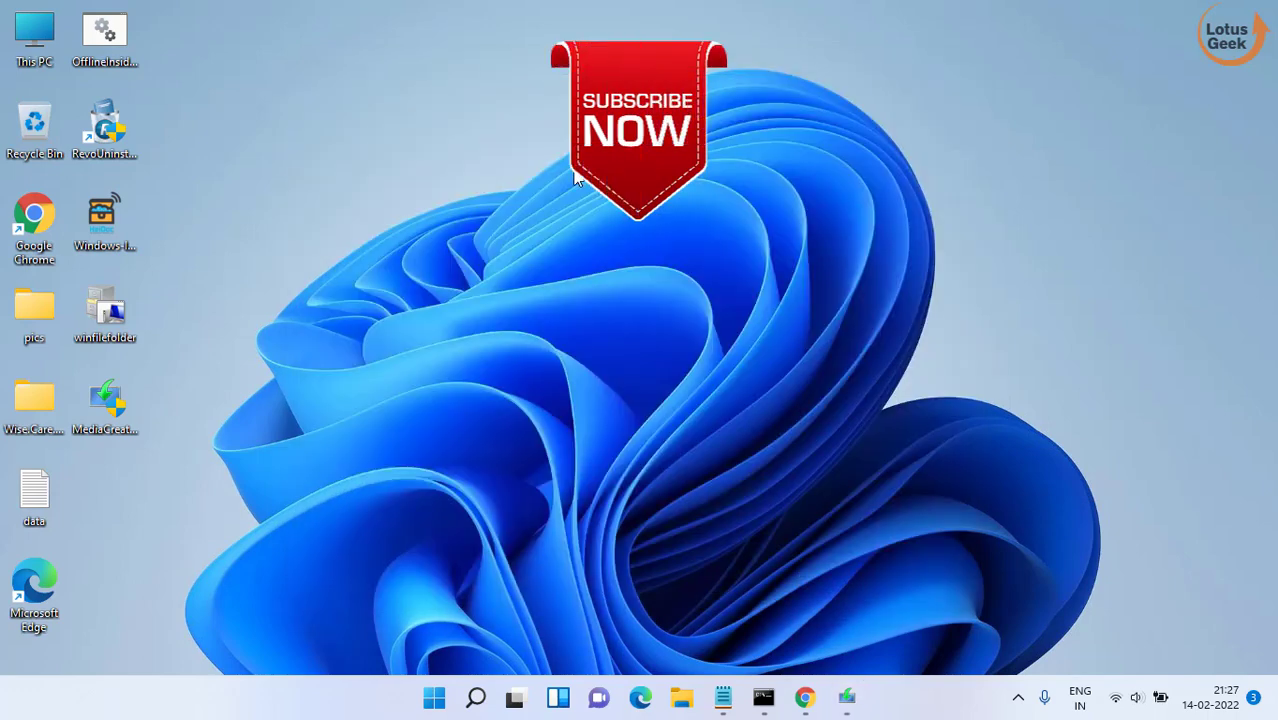